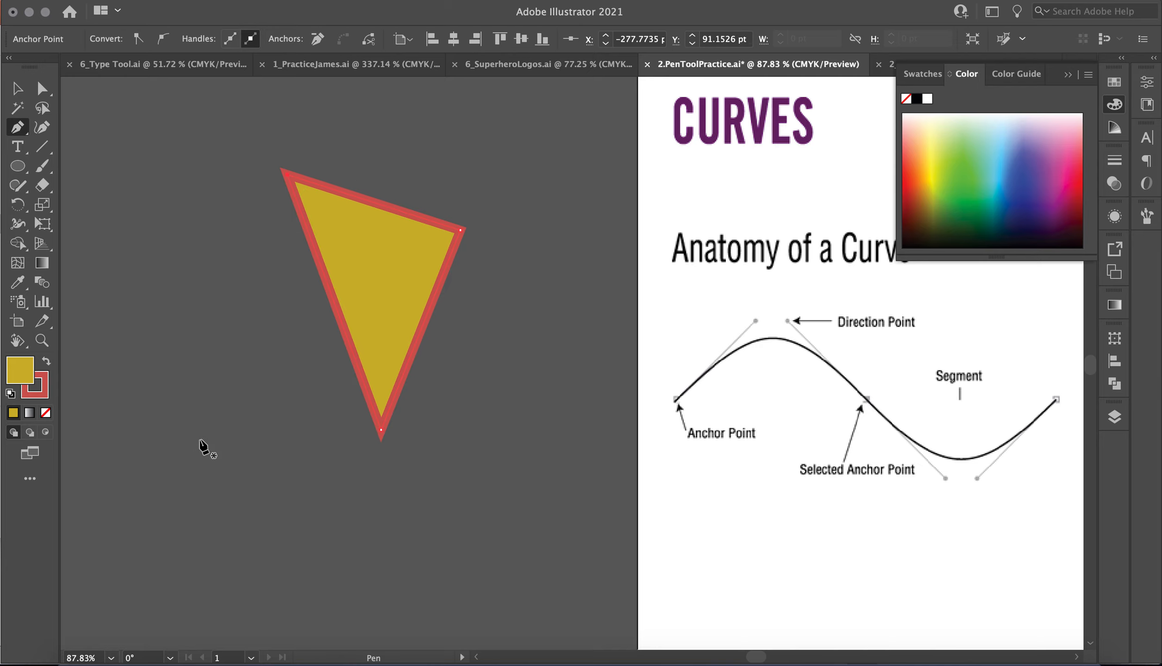
Step: Undo the drawing of the yellow triangle beside the artboard until none of its points remain
key("super+z")
key("super+z")
key("super+z")
key("super+z")
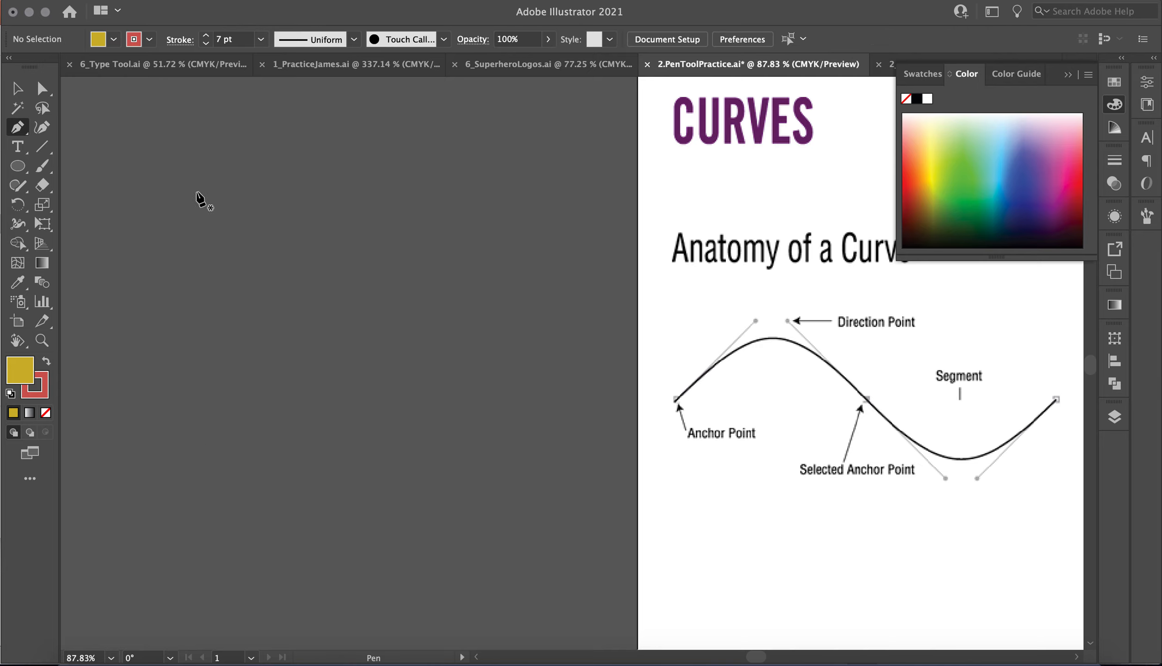
Step: Draw a closed upright rectangle about 184 pt wide and 262 pt high with the Pen tool, keeping its sides straight
left_click(183, 224)
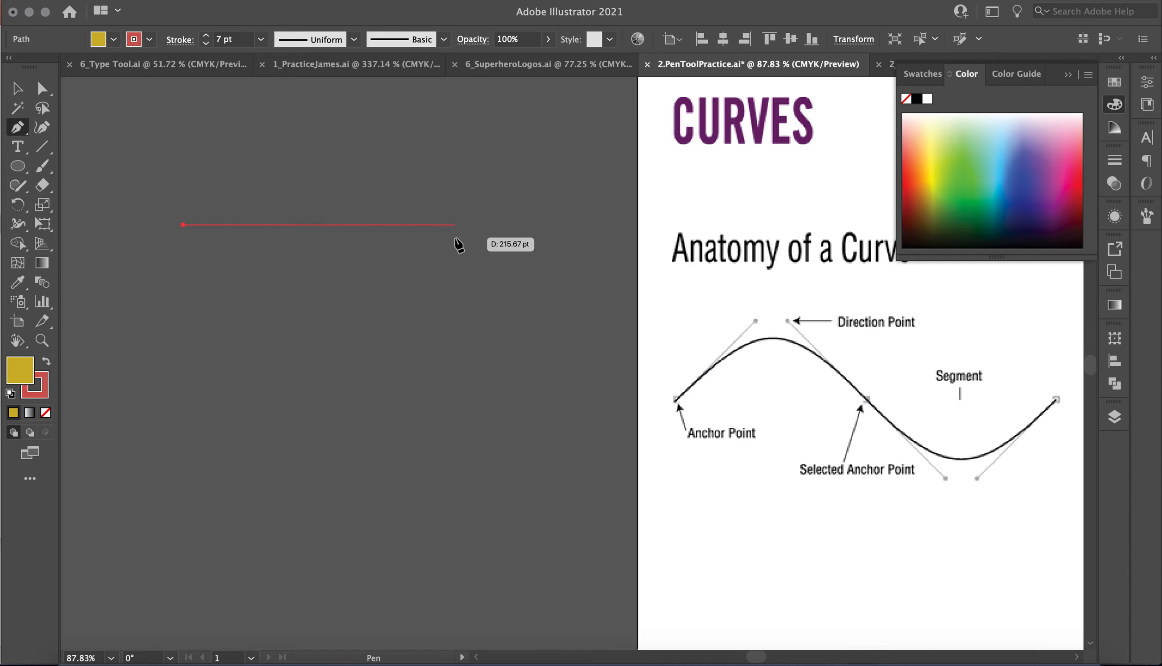
left_click(415, 225, "shift")
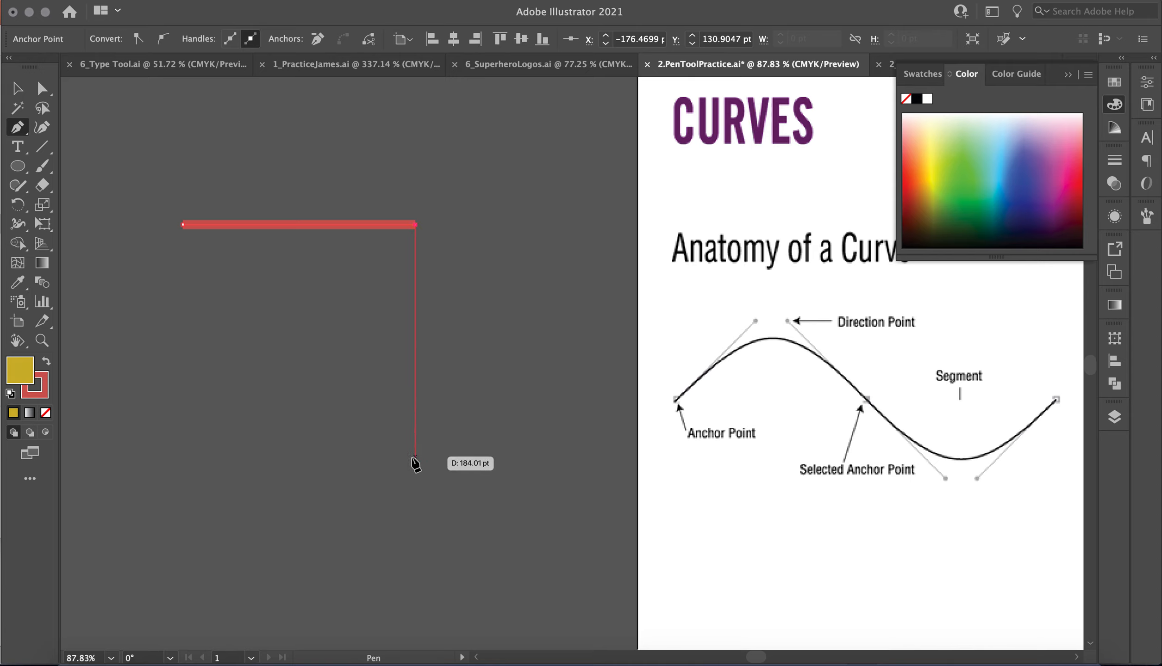
left_click(415, 554, "shift")
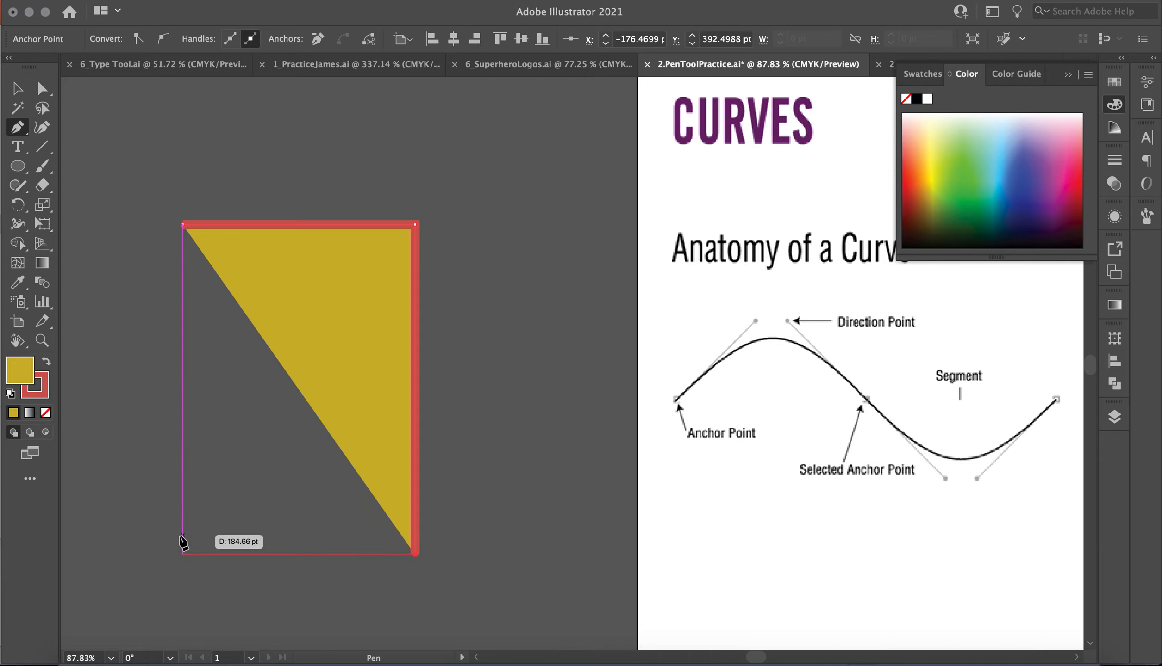
left_click(183, 553)
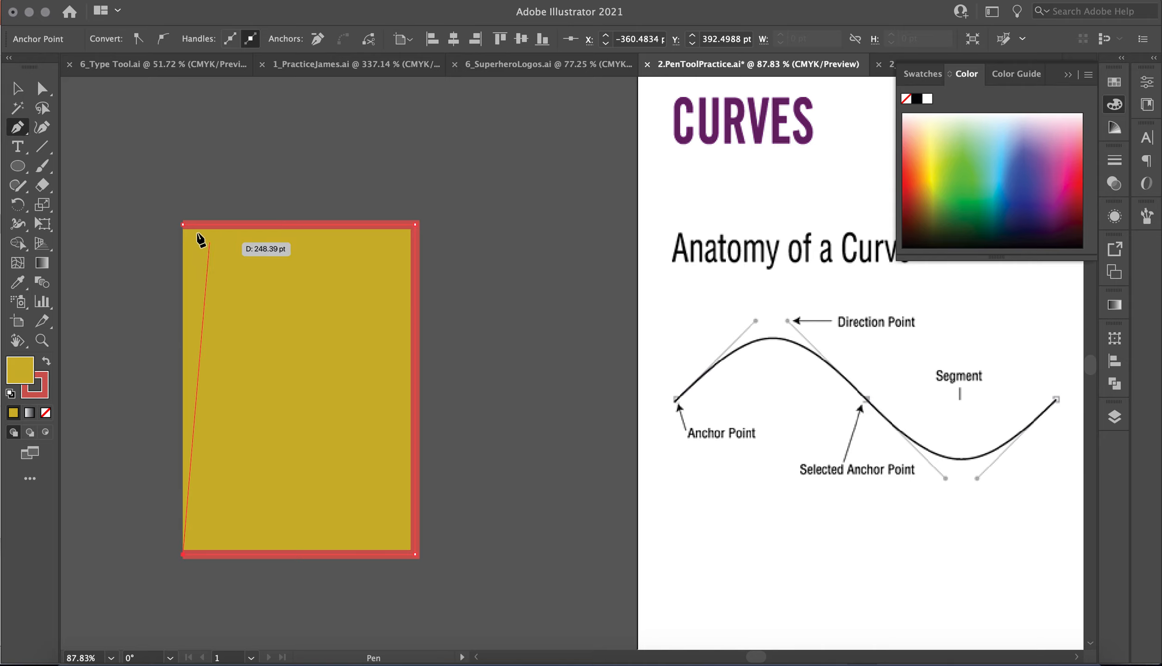
left_click(183, 225)
left_click(18, 89)
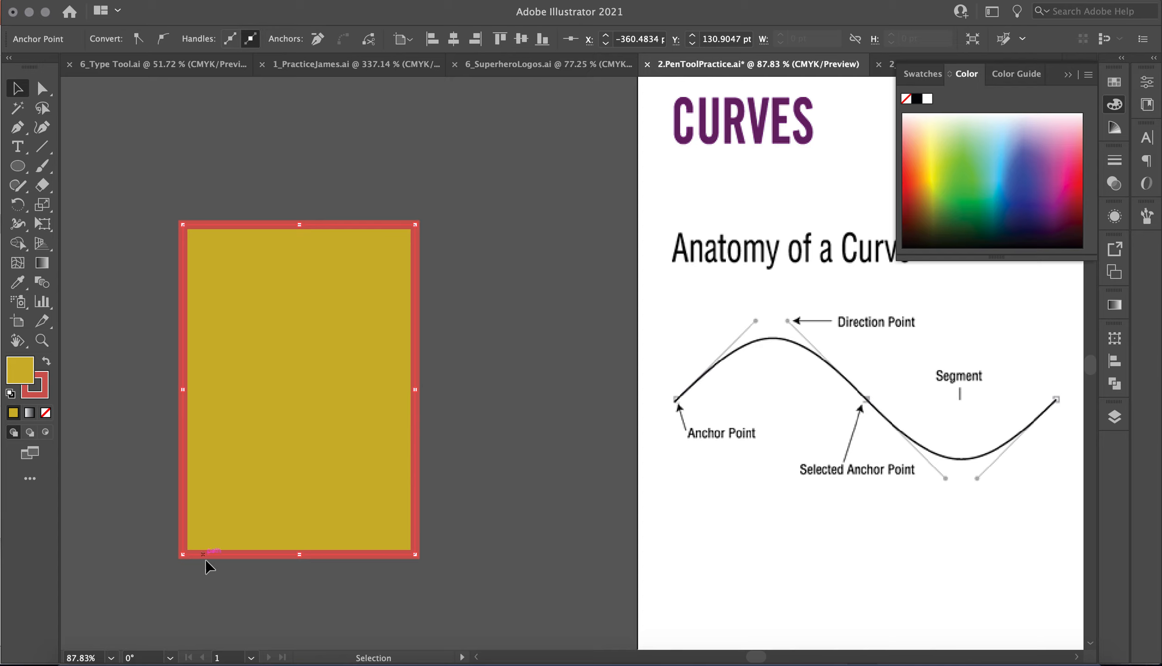
Step: Undo all the points of the pen-drawn rectangle
key("super+z")
key("super+z")
key("super+z")
key("super+z")
key("super+z")
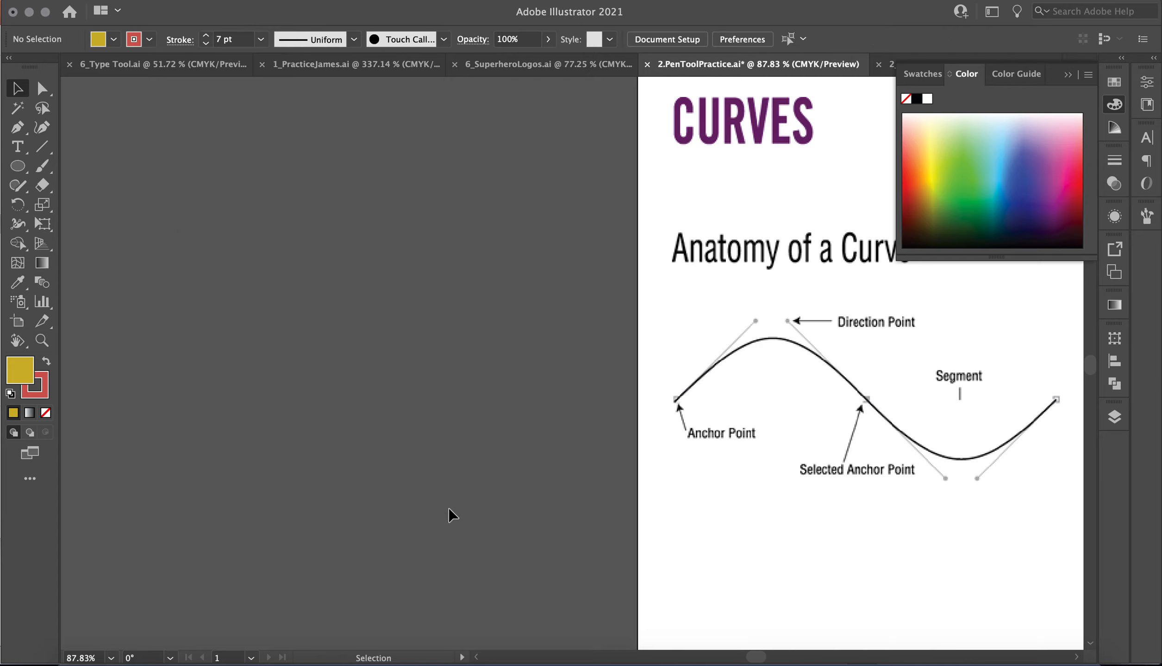
Step: Draw the curved right half of a heart with the Pen tool, from the top notch down to the bottom point
left_click(18, 127)
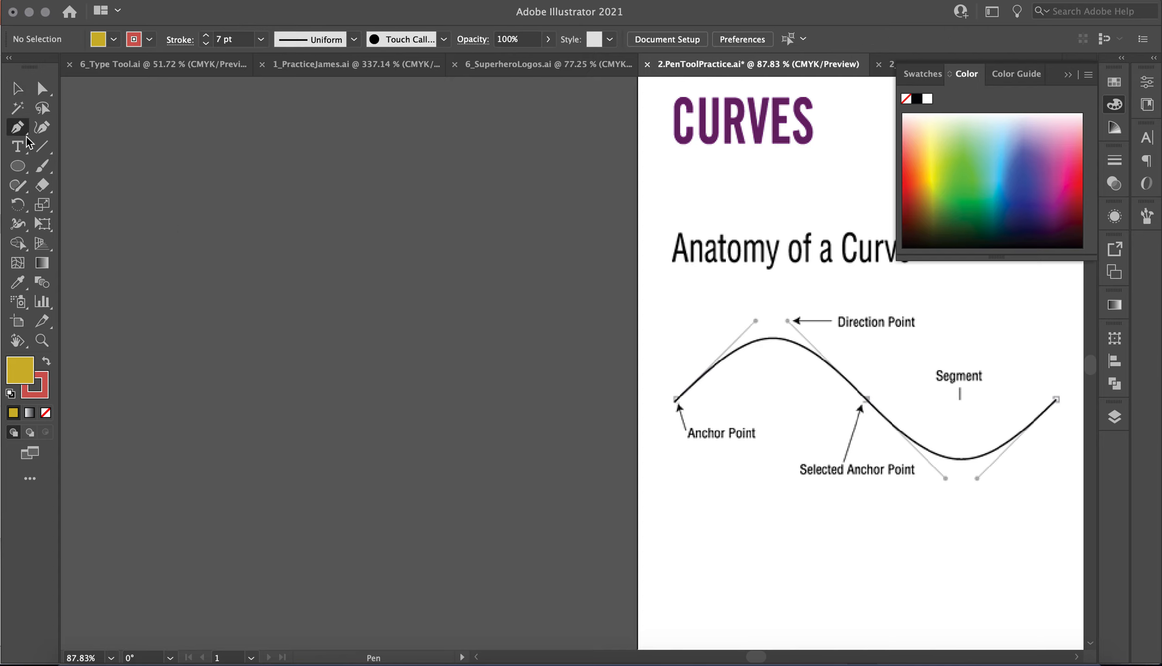
left_click(257, 244)
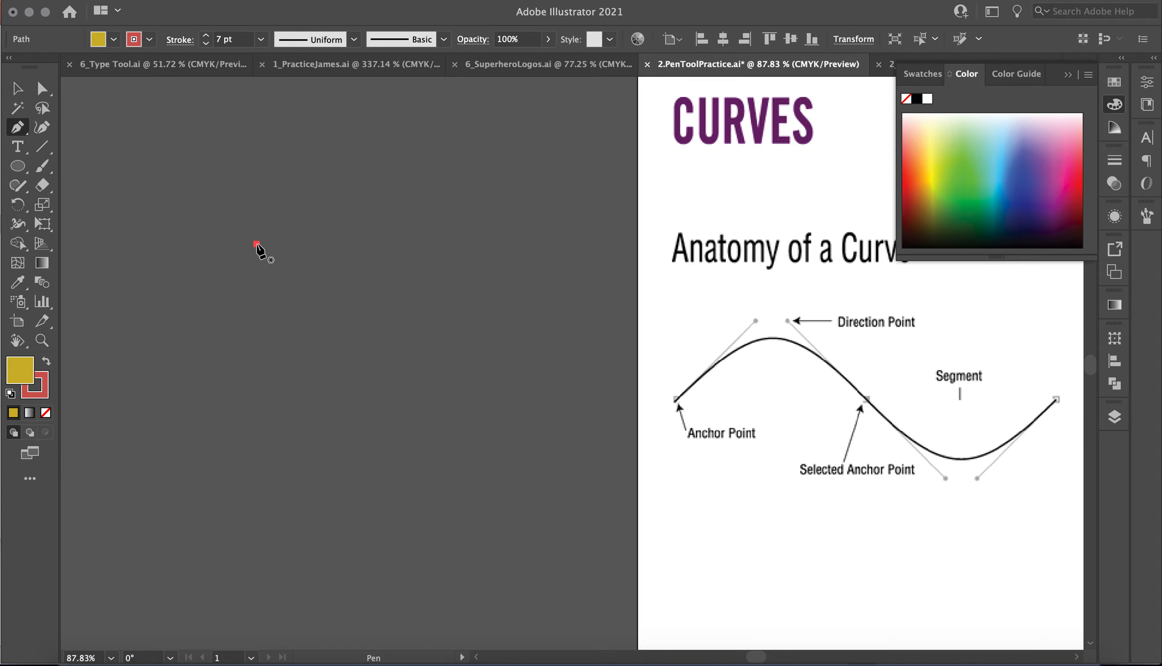
left_click(436, 195)
left_click_drag(365, 323, 551, 493)
left_click_drag(541, 356, 541, 355)
left_click_drag(271, 538, 167, 507)
Step: Add the curved left half of the heart and close the path at its starting anchor point
scroll(293, 558, "left", 5)
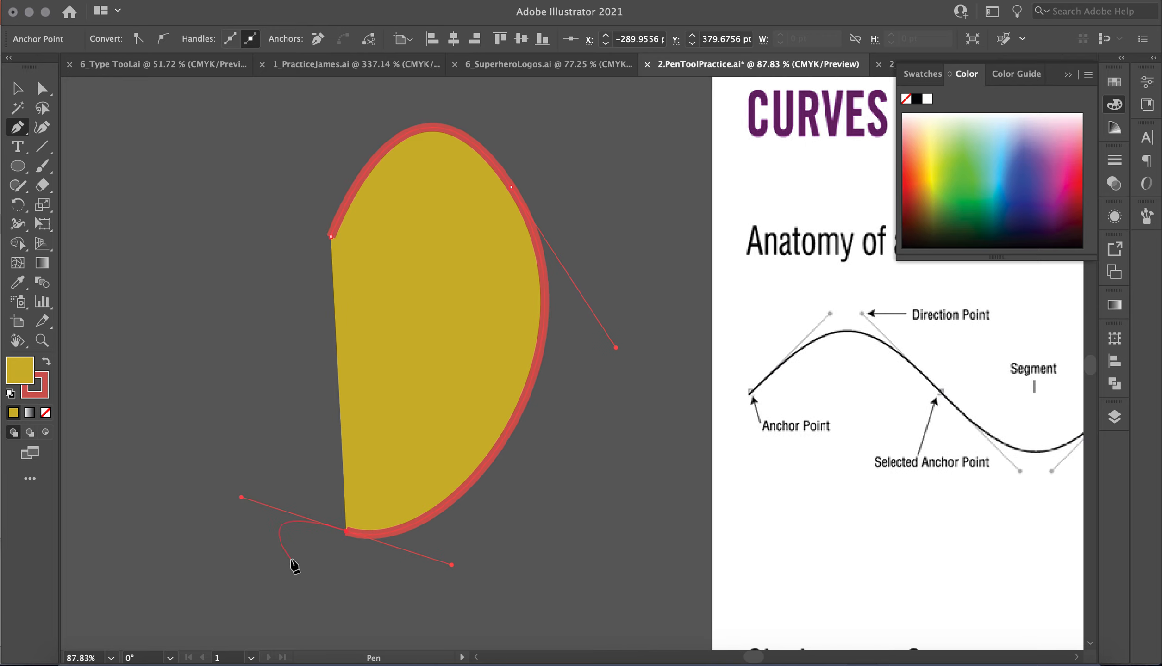
scroll(185, 496, "left", 15)
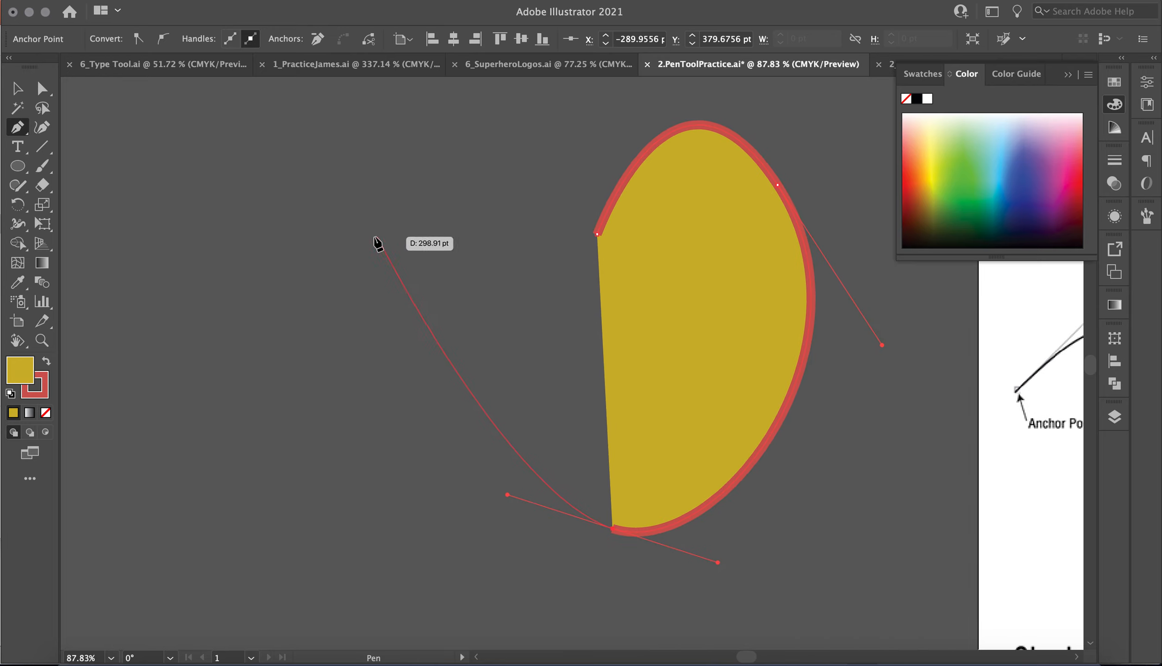
left_click_drag(370, 233, 380, 194)
left_click_drag(402, 124, 405, 216)
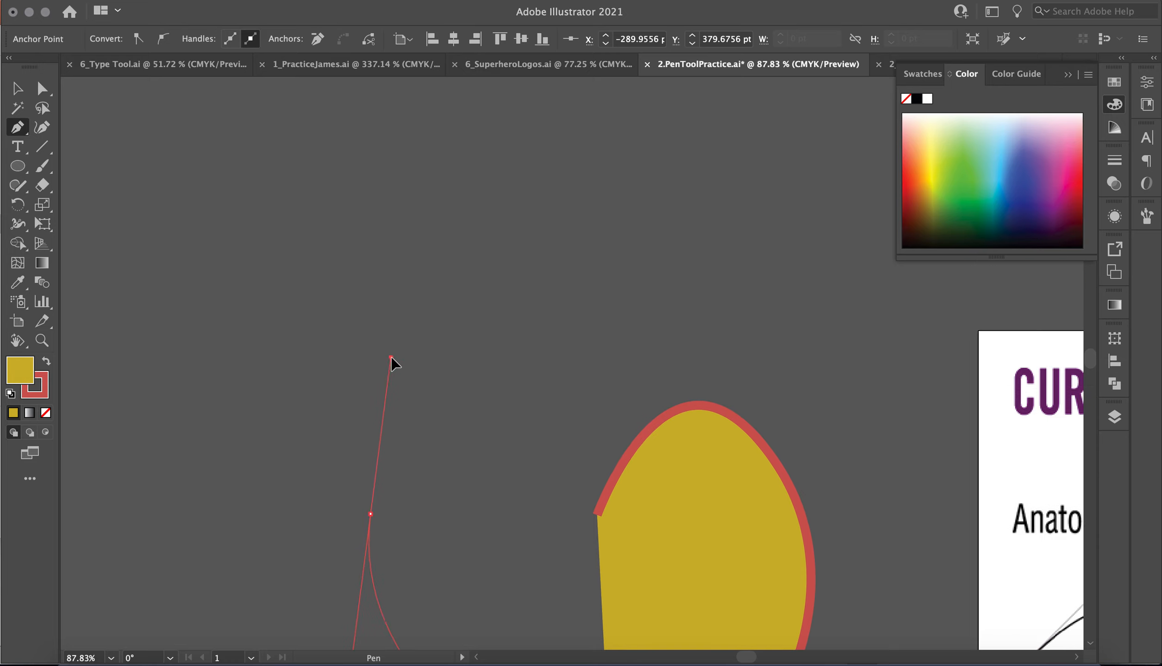
left_click_drag(391, 359, 391, 359)
left_click_drag(597, 515, 648, 615)
scroll(647, 464, "down", 6)
scroll(644, 457, "down", 1)
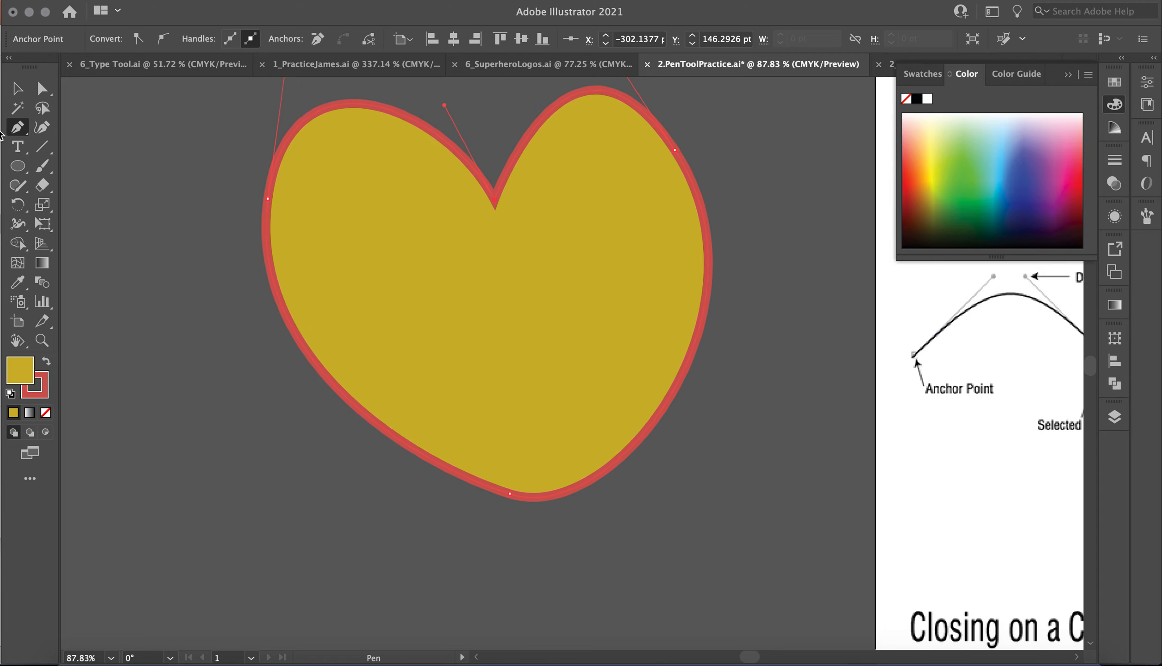
Step: Delete the heart shape
left_click(17, 88)
left_click(458, 254)
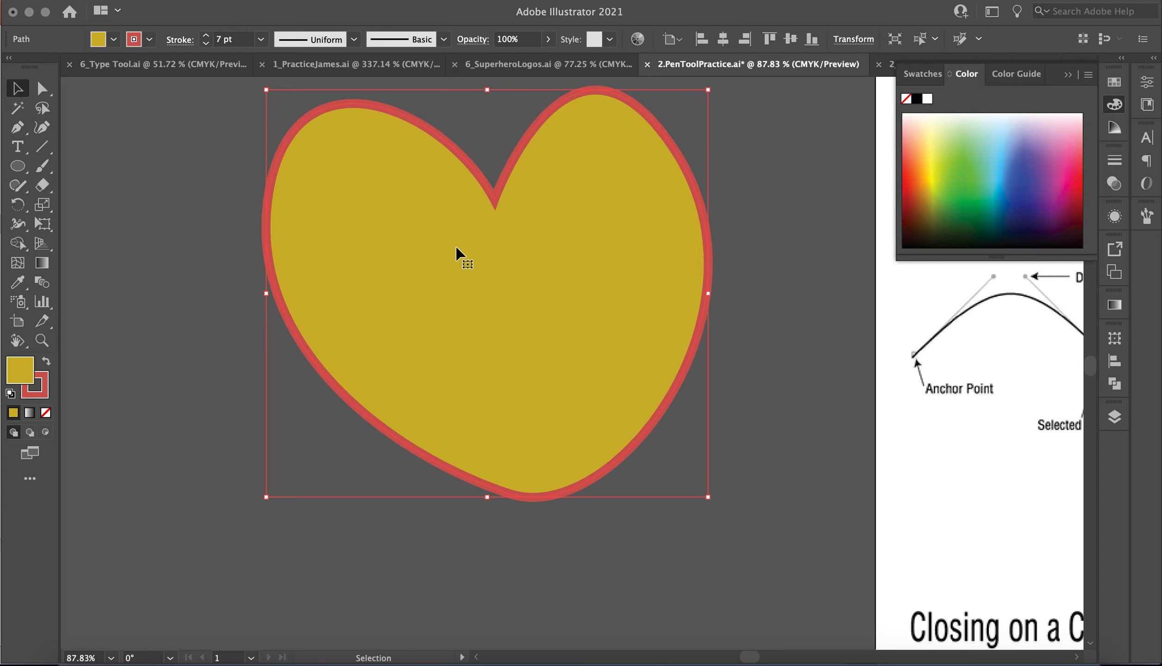
key("Delete")
Step: Draw a closed freeform blob of five smooth curved segments with the Pen tool in the empty area beside the artboard
left_click(18, 130)
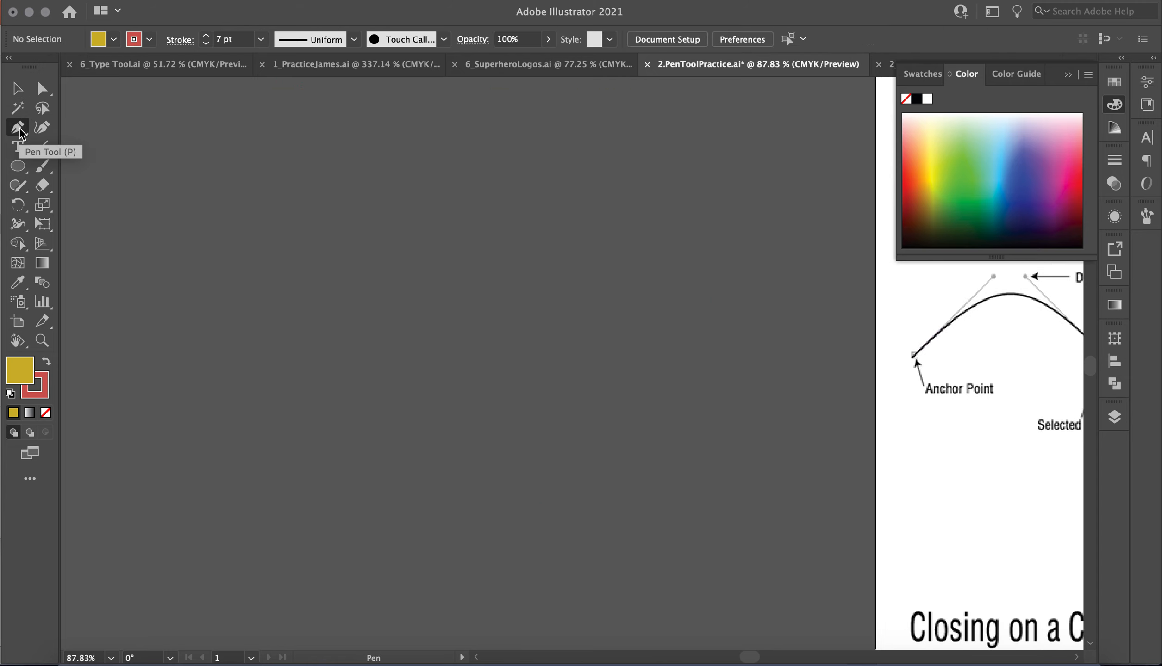
left_click(421, 202)
left_click_drag(589, 217, 641, 376)
left_click_drag(468, 447, 312, 368)
left_click_drag(256, 343, 135, 418)
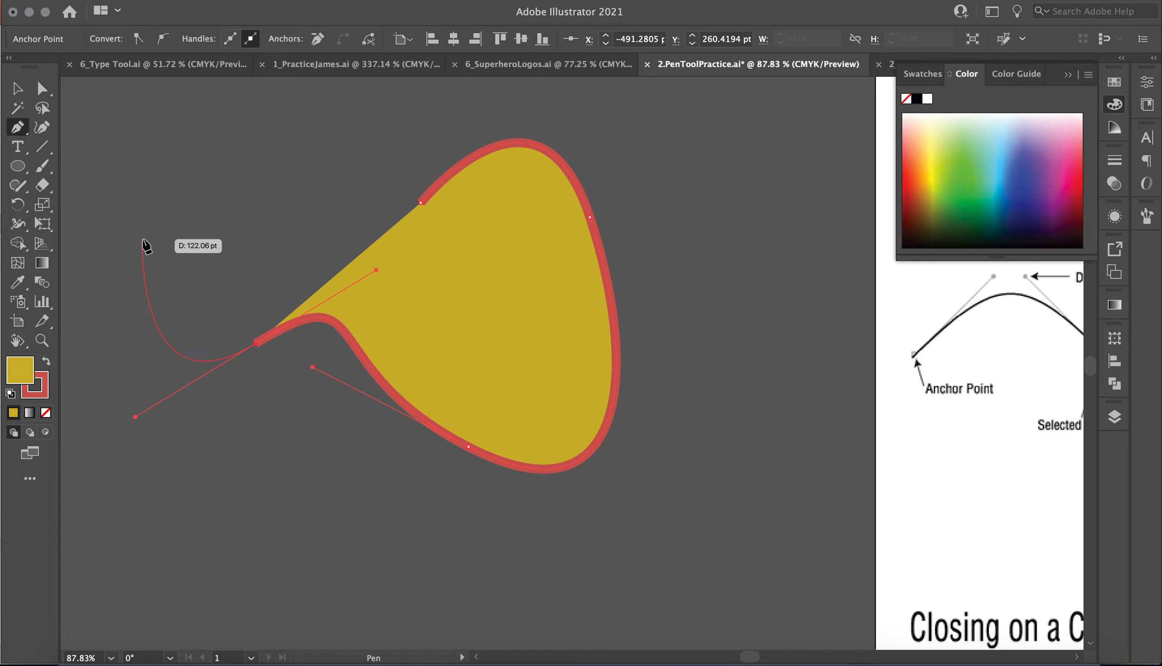
left_click_drag(140, 135, 241, 151)
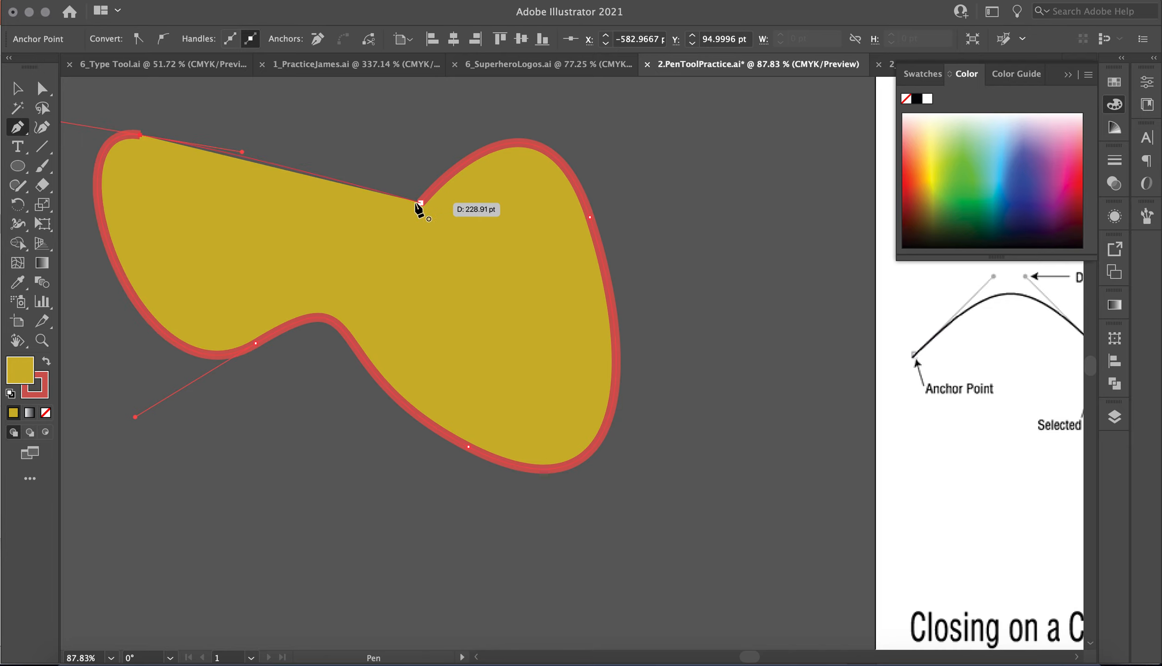
left_click_drag(421, 202, 507, 172)
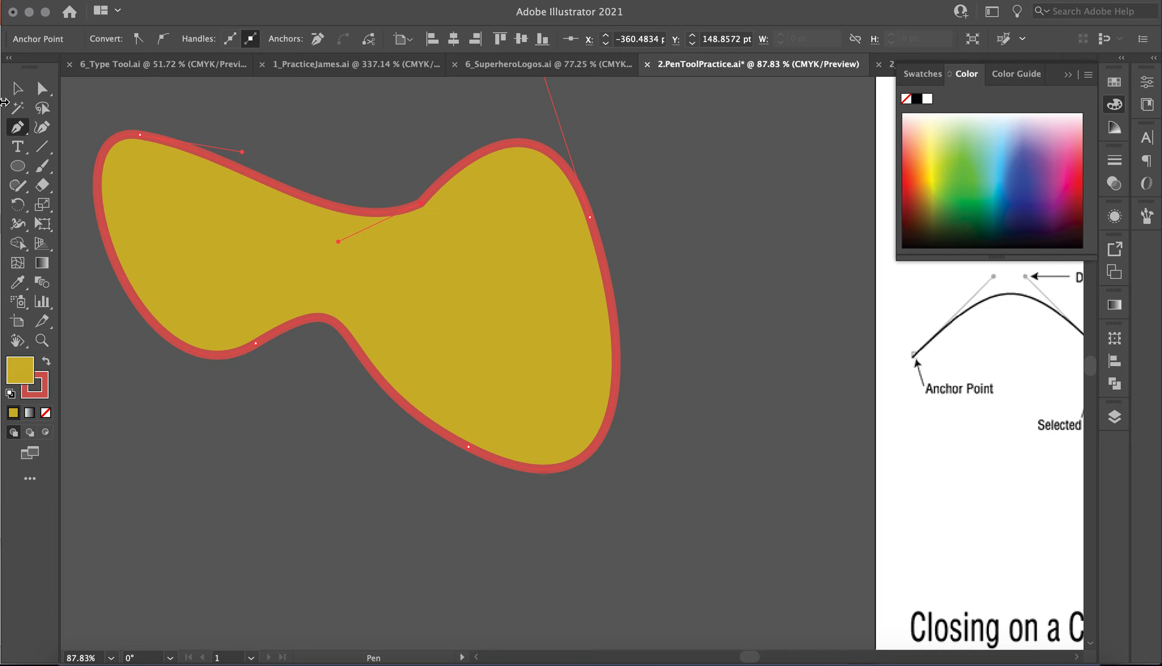
Step: Delete the freeform blob shape
left_click(18, 87)
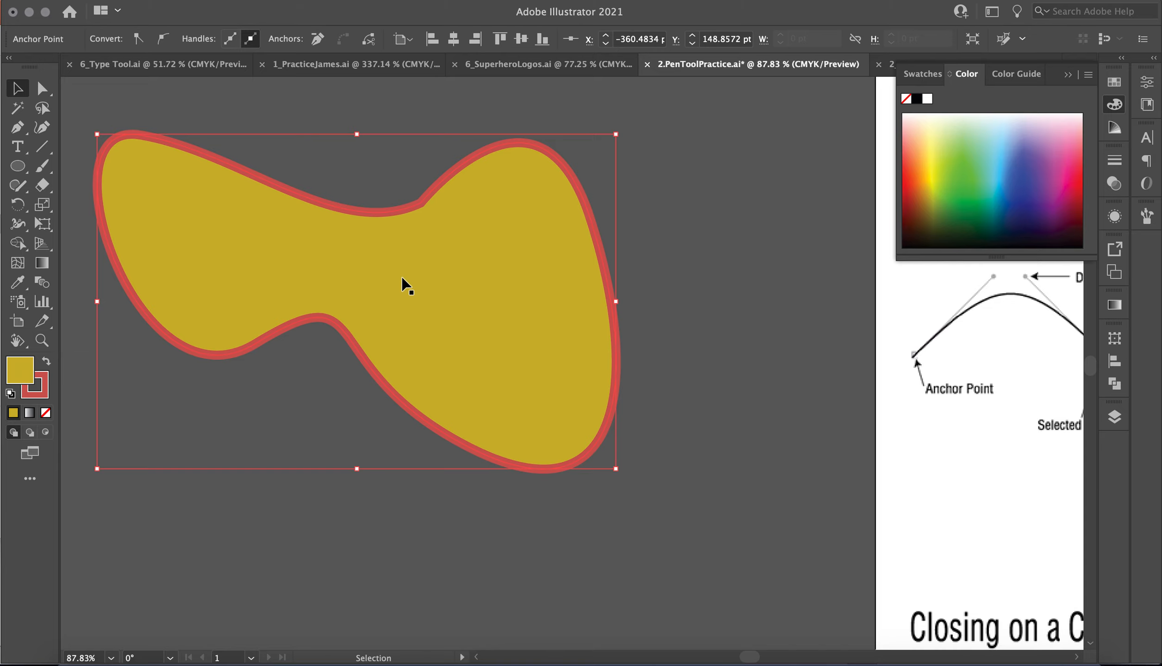
key("Delete")
key("Delete")
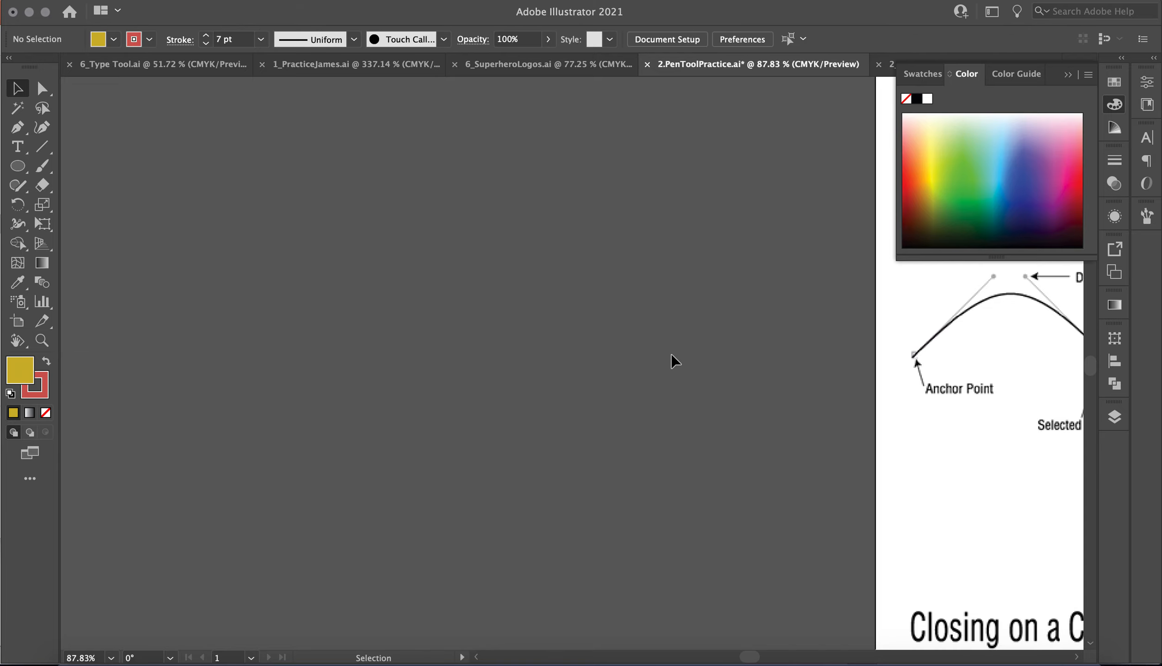
Step: Trace the upper arch of the Anatomy of a Curve diagram with the Pen tool, matching its direction points up to the middle anchor
scroll(671, 360, "right", 15)
scroll(674, 361, "down", 5)
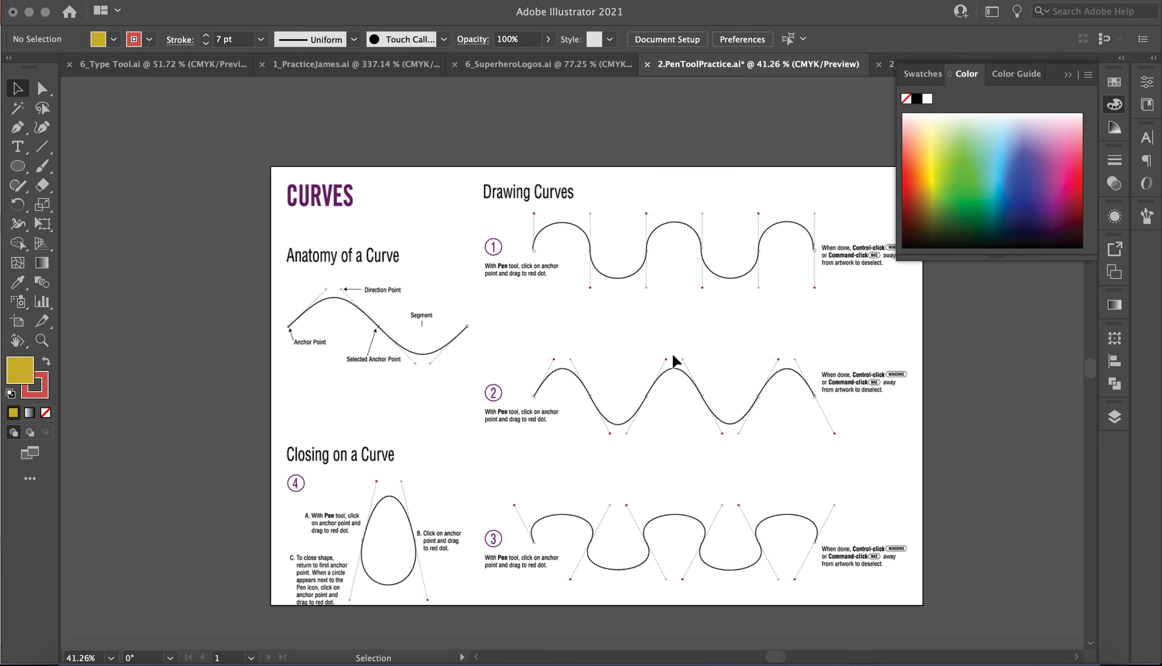
scroll(544, 350, "up", 3)
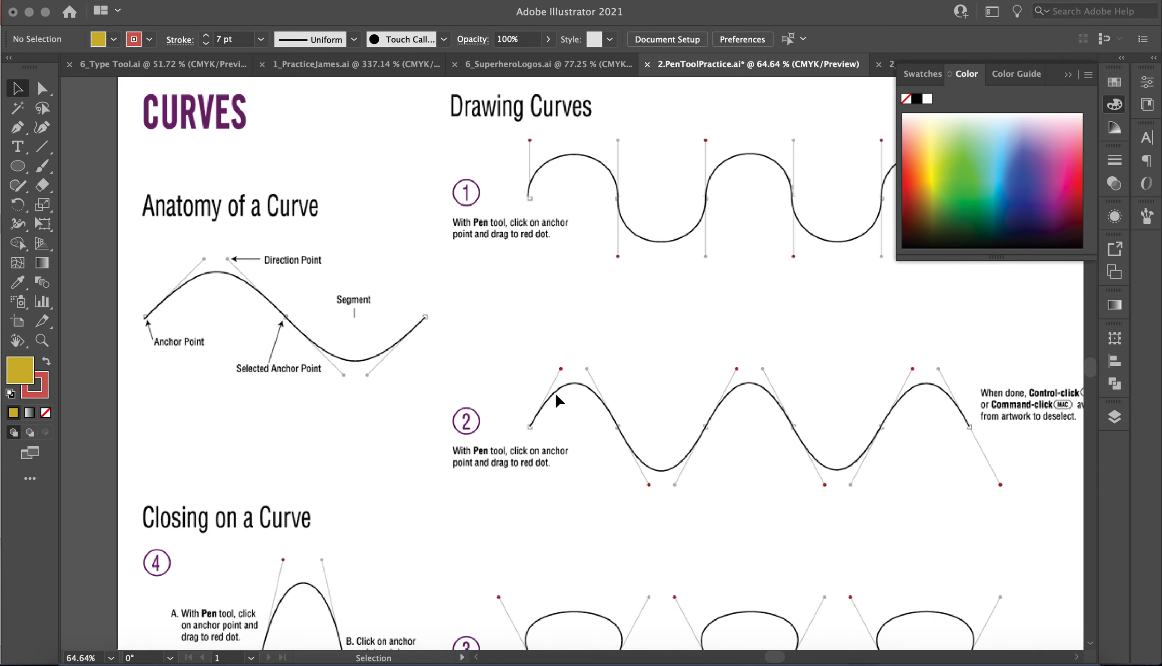
scroll(445, 313, "up", 5)
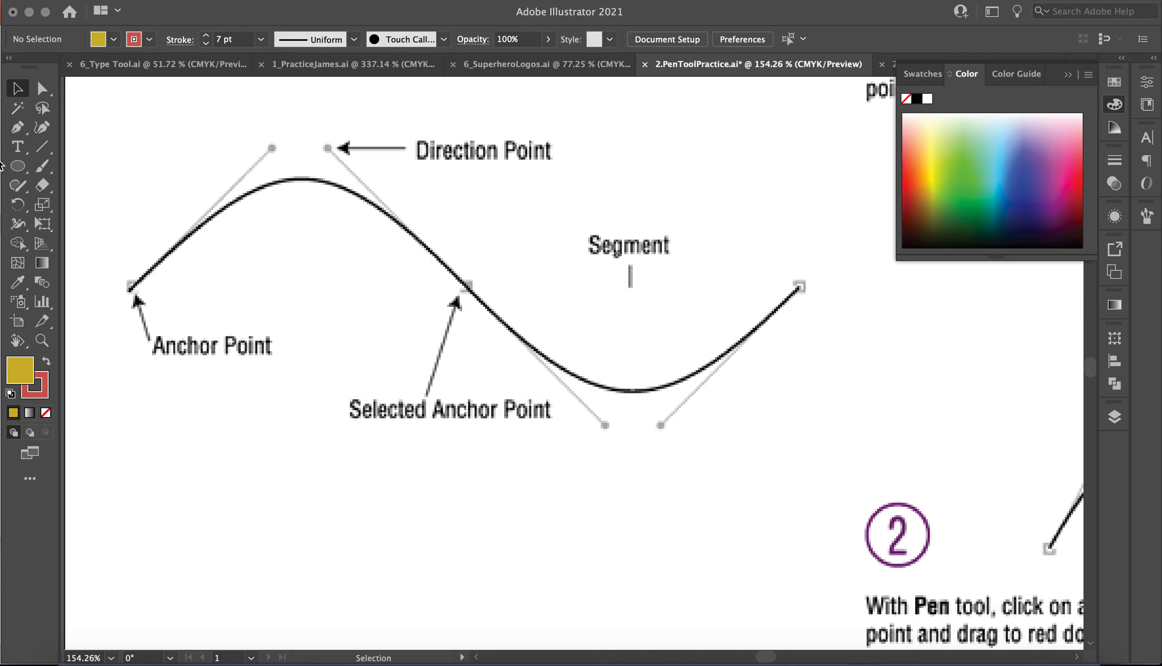
left_click(17, 126)
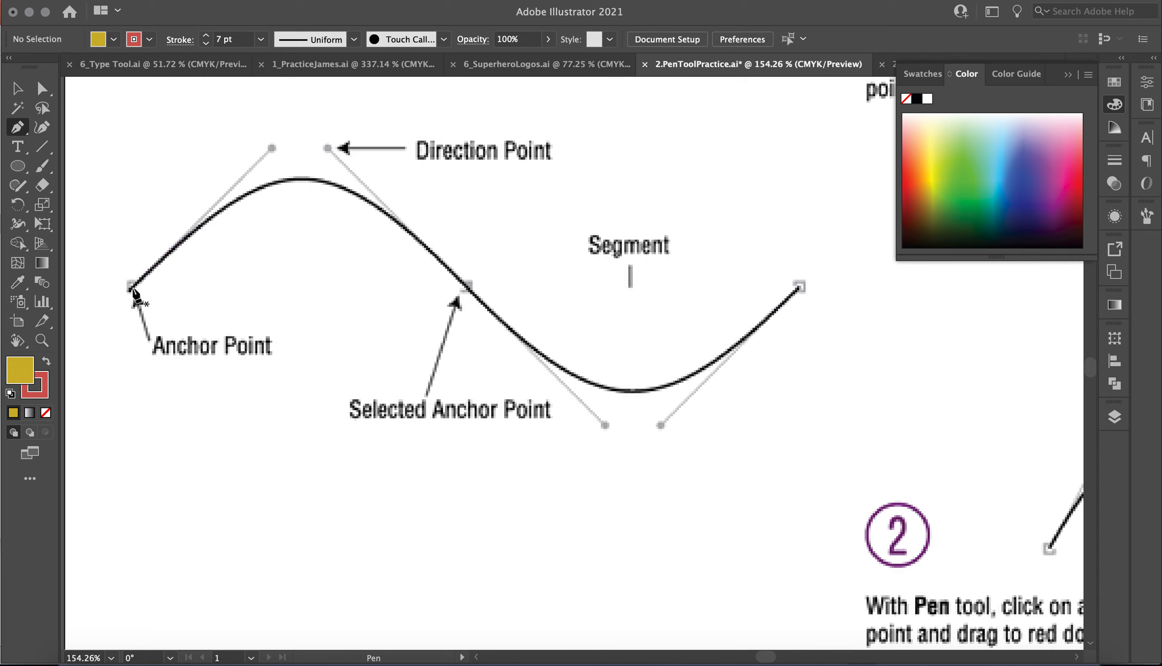
left_click_drag(125, 293, 271, 149)
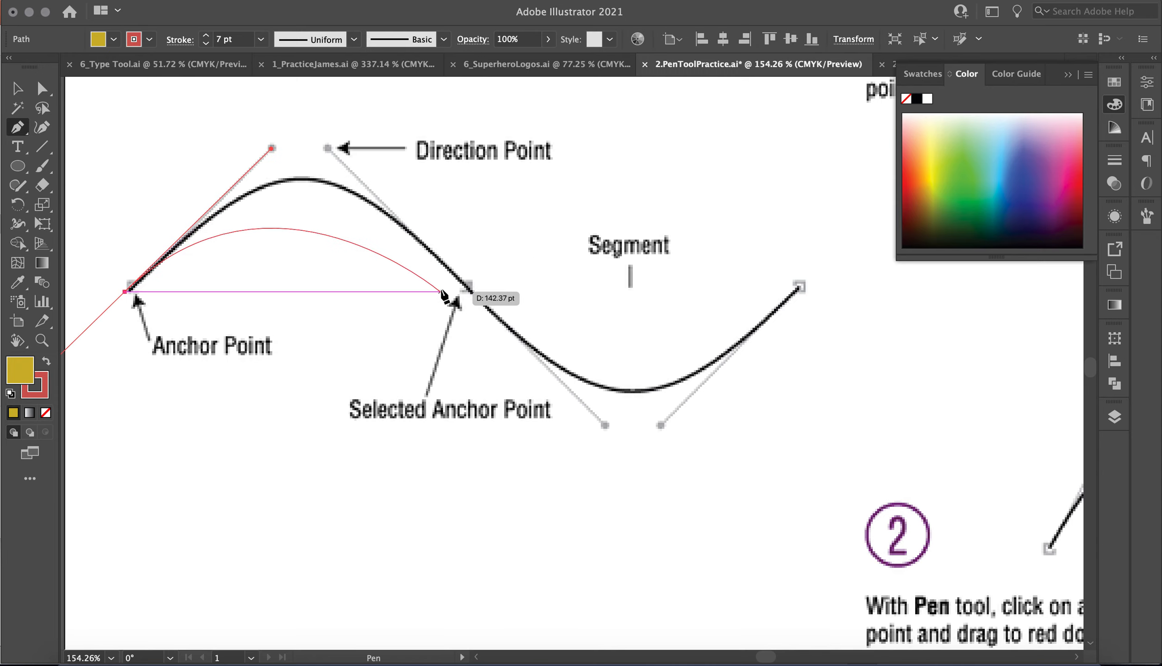
mouse_move(467, 288)
left_mouse_down()
mouse_move(593, 432)
mouse_move(609, 431)
left_mouse_up()
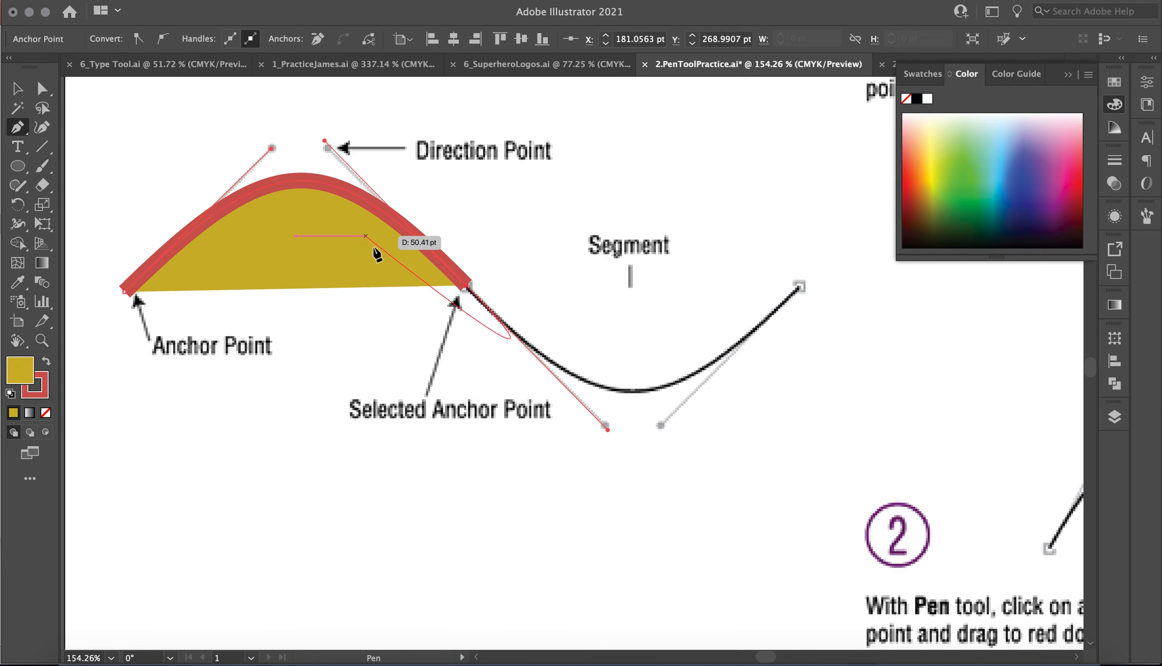
Step: Remove the path's fill, trace the lower arch to the diagram's last anchor point, and deselect the finished curve
left_click(46, 413)
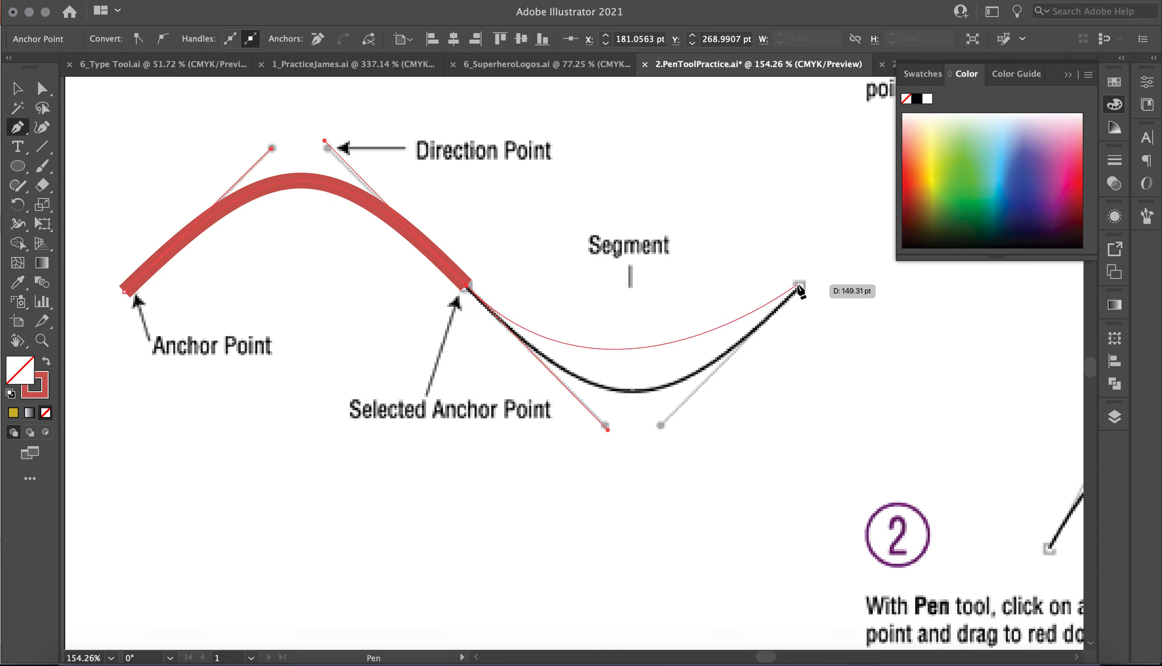
left_click_drag(800, 293, 937, 167)
left_click(19, 89)
left_click(288, 102)
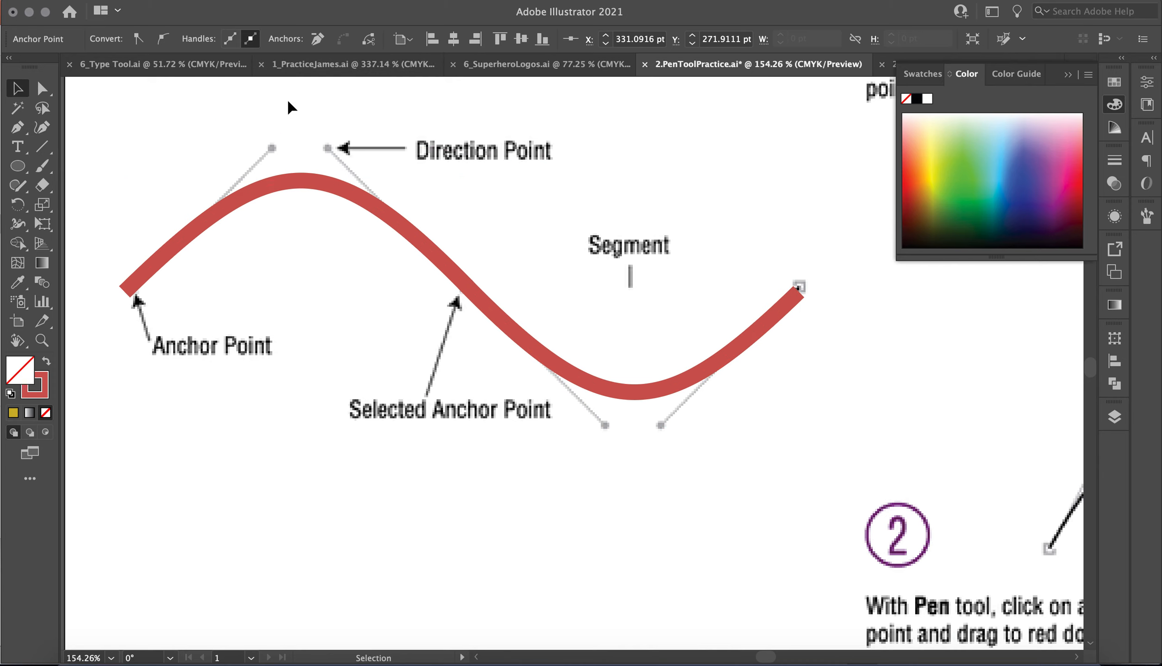
Step: Check the stroke colour of the traced Anatomy of a Curve path in the Color Picker and keep it
left_click(305, 188)
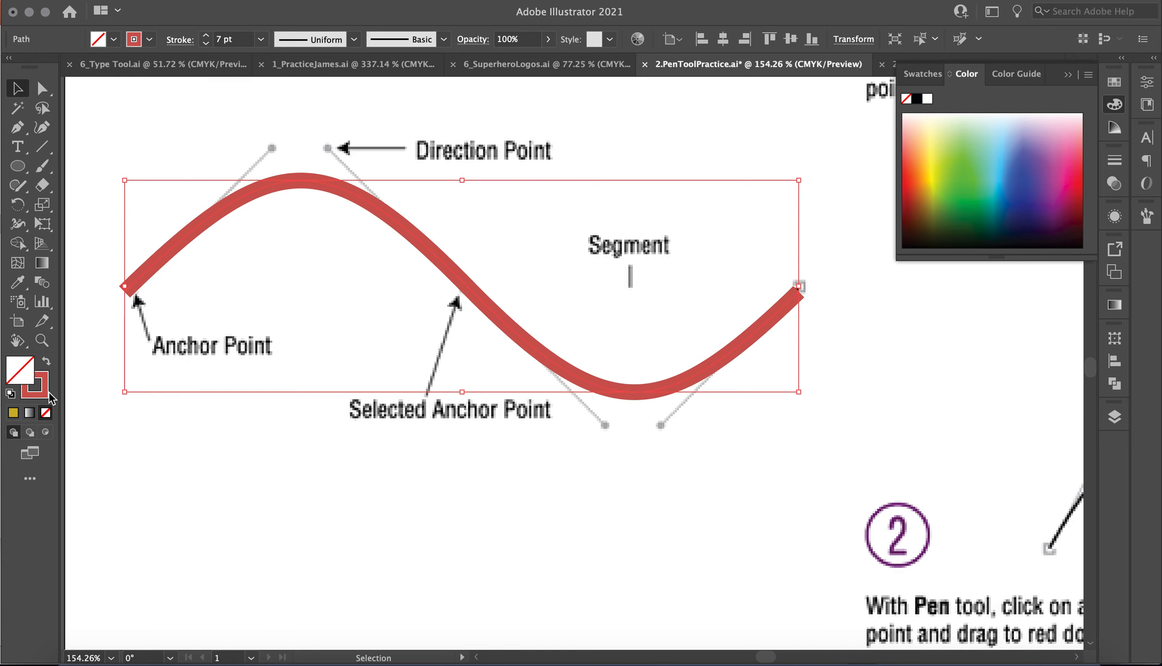
double_click(39, 399)
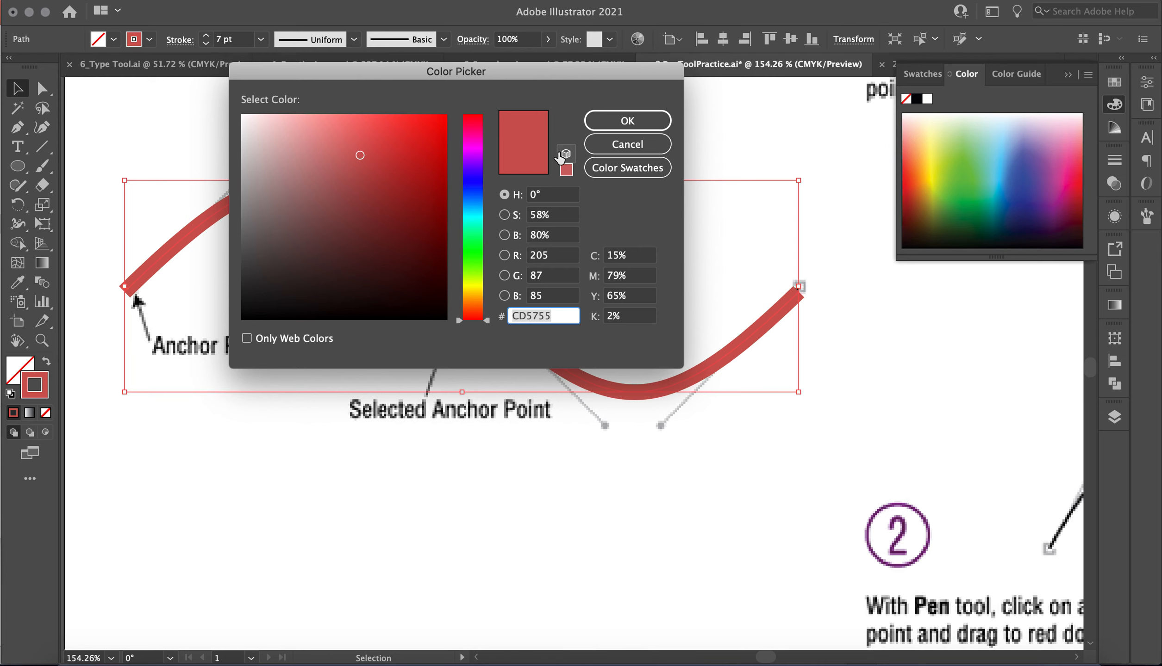
left_click(643, 127)
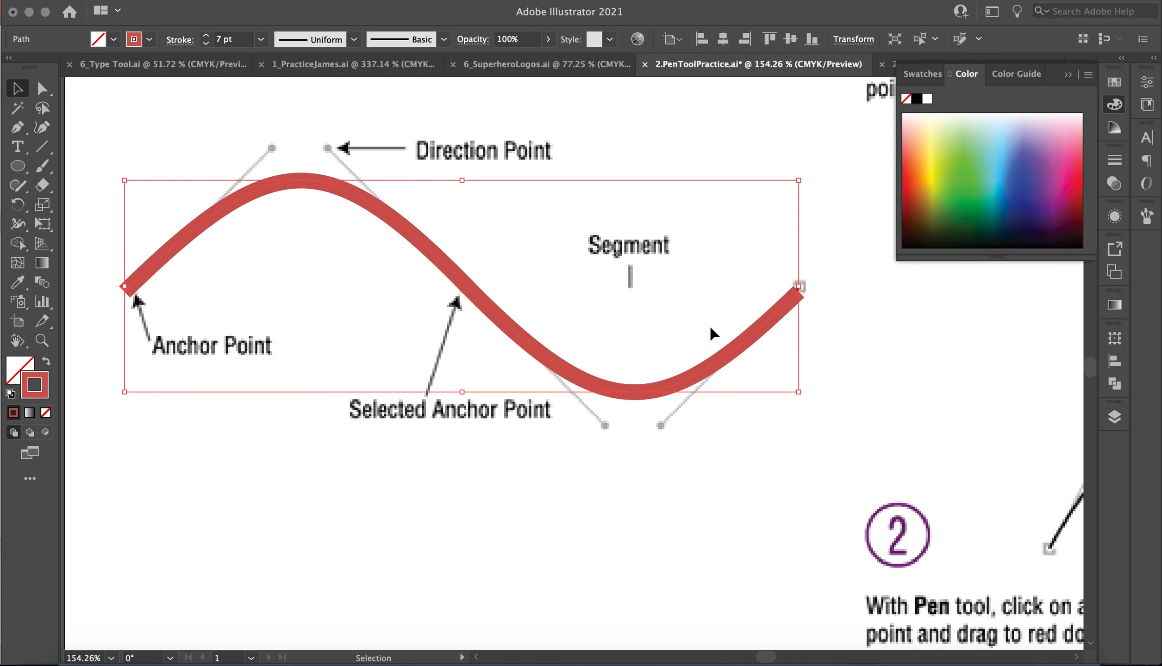
Step: Start a Pen tool path on Drawing Curves exercise 1, tracing its first arch by matching the red direction points at the first two anchors
scroll(709, 331, "down", 2)
scroll(713, 333, "right", 9)
scroll(712, 332, "up", 3)
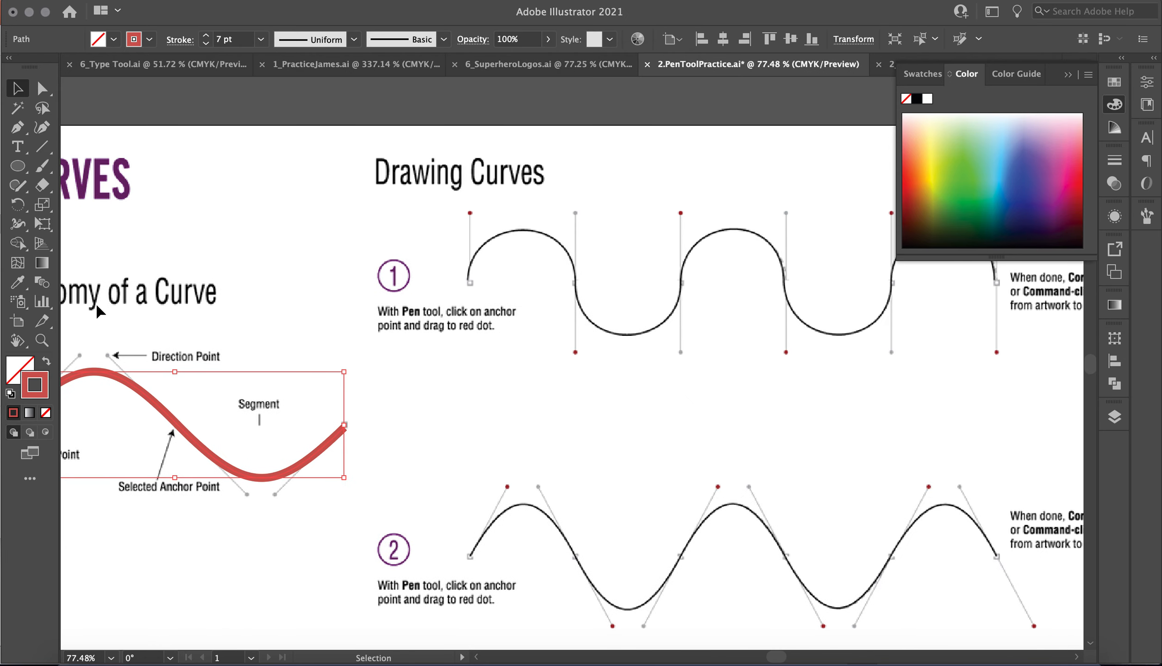
left_click(18, 127)
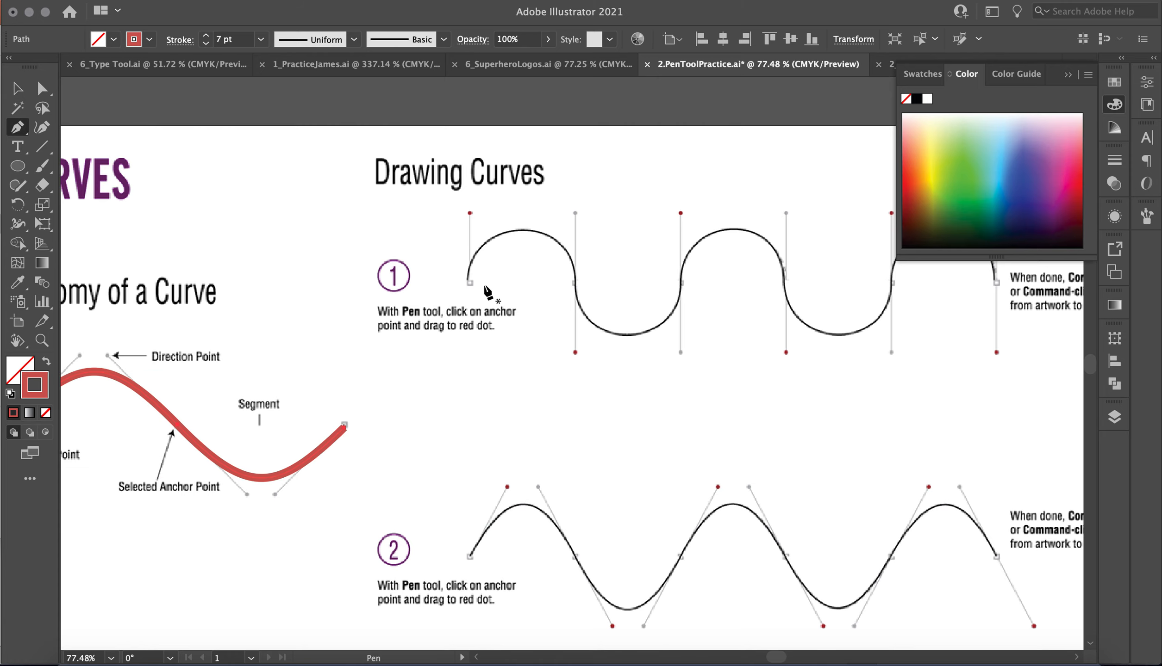
scroll(485, 286, "up", 2)
scroll(485, 286, "up", 2)
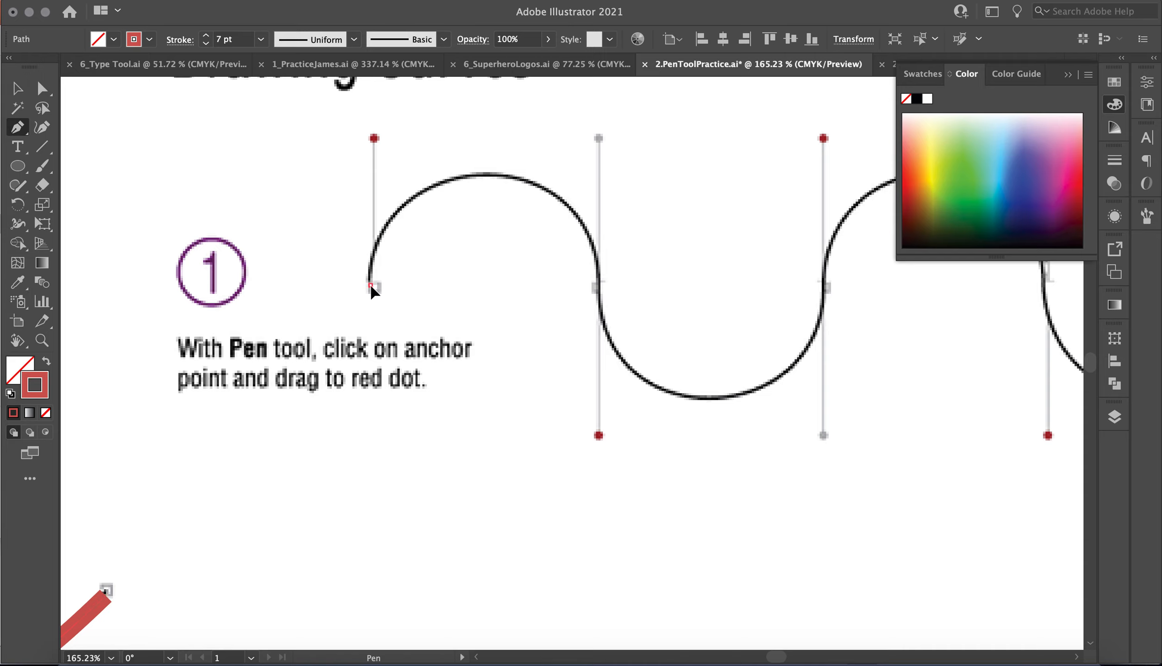
left_click_drag(372, 267, 374, 138)
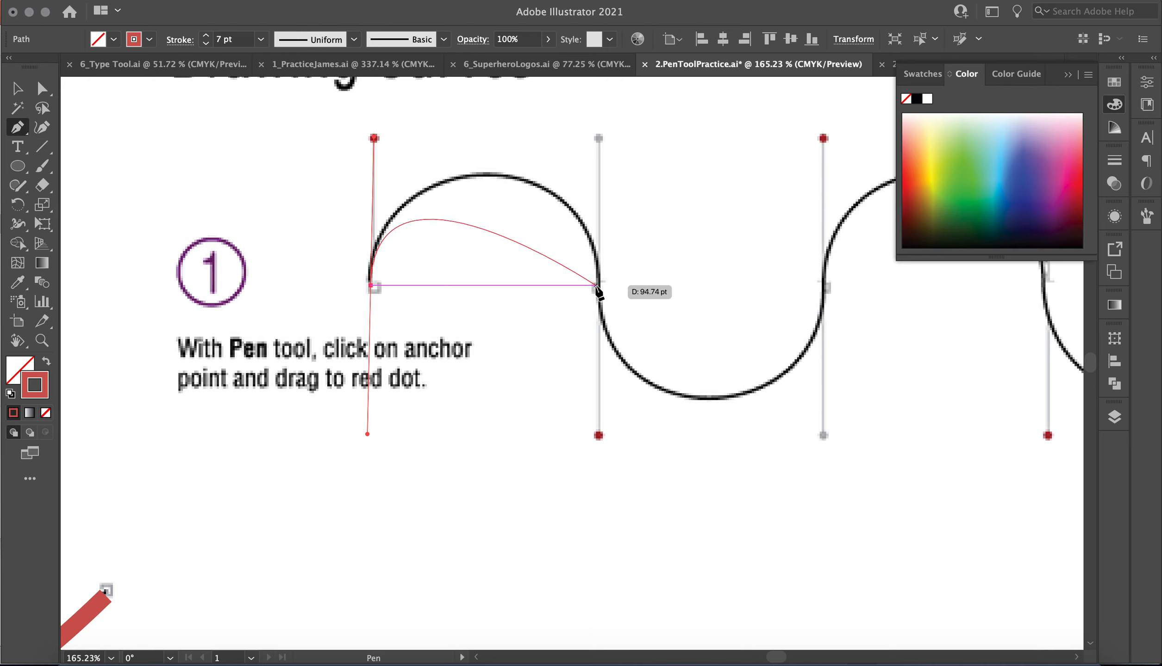
left_click_drag(596, 287, 595, 437)
Step: Continue the exercise 1 path through the third and fourth anchors, extending each handle to its red dot
scroll(740, 361, "right", 4)
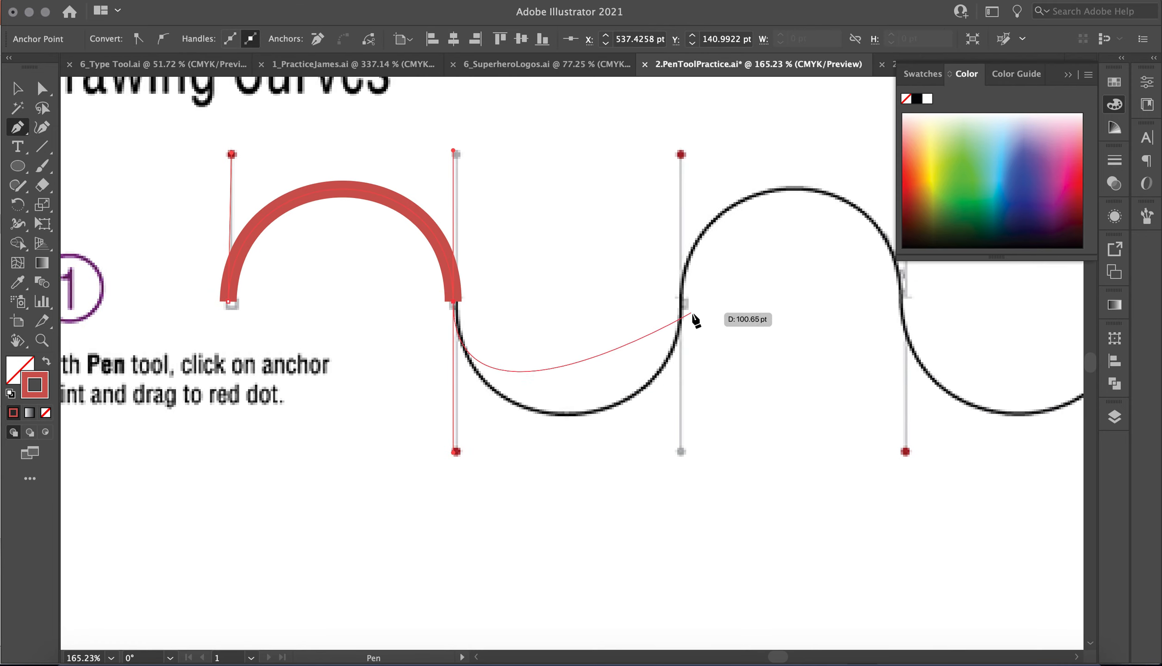
left_click_drag(684, 303, 683, 156)
scroll(915, 332, "right", 4)
scroll(915, 331, "down", 2)
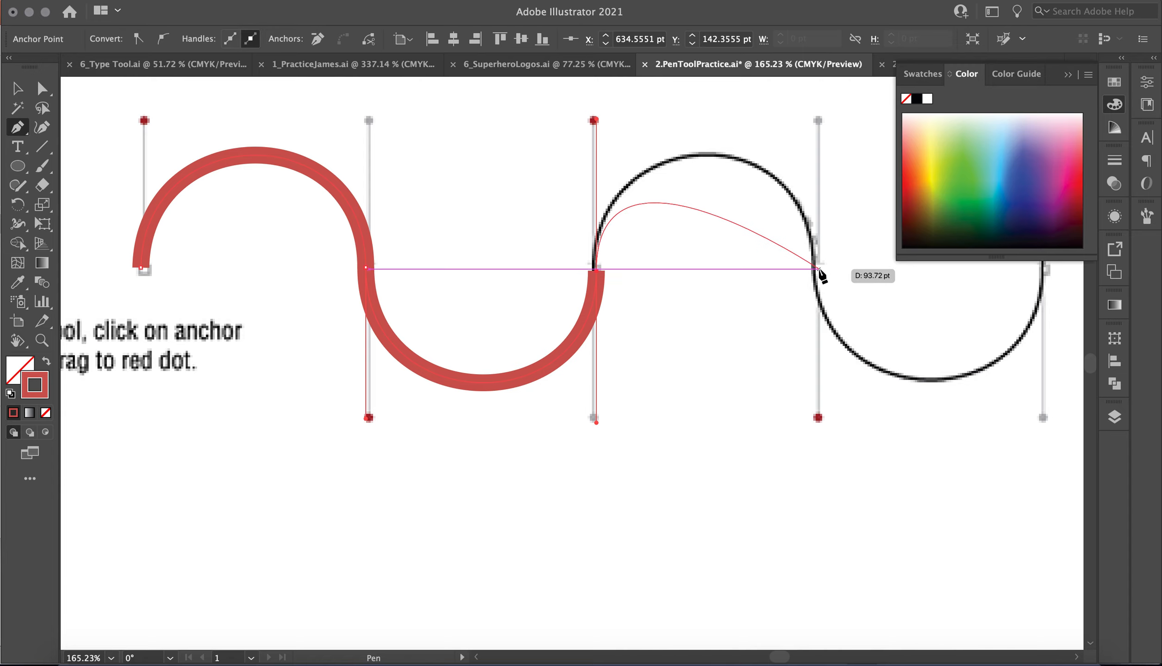
left_click_drag(817, 268, 825, 428)
Step: Trace exercise 1's last two arches to the final anchor point and deselect the finished curve
scroll(787, 324, "right", 3)
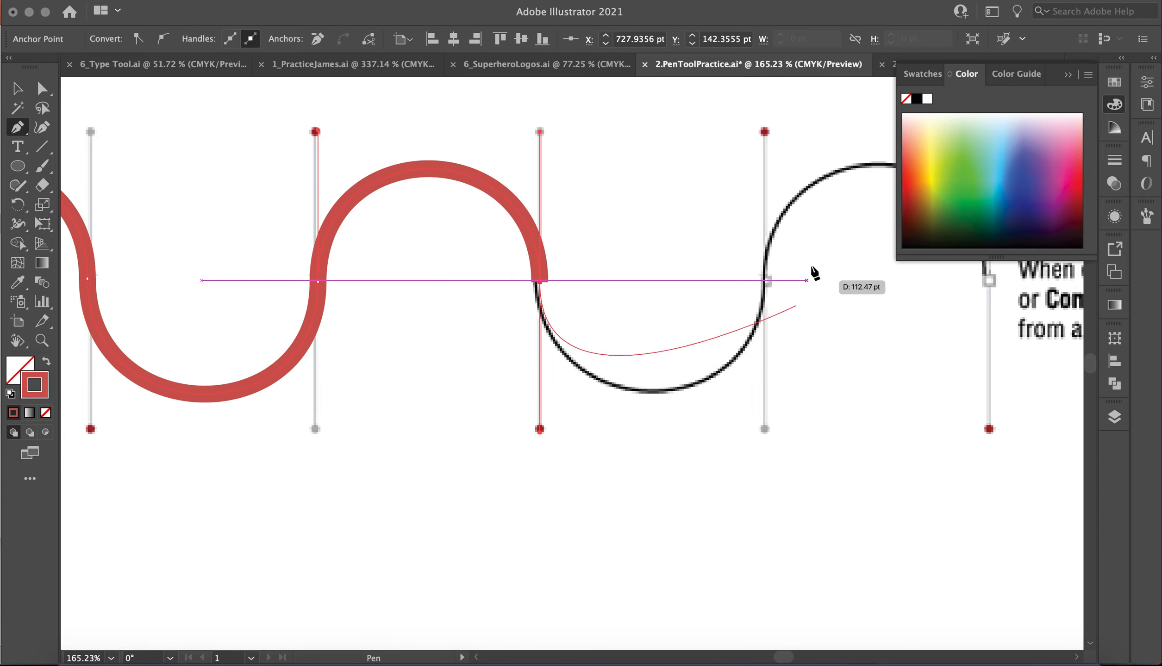
left_click_drag(764, 284, 769, 134)
scroll(851, 410, "right", 10)
scroll(851, 409, "up", 2)
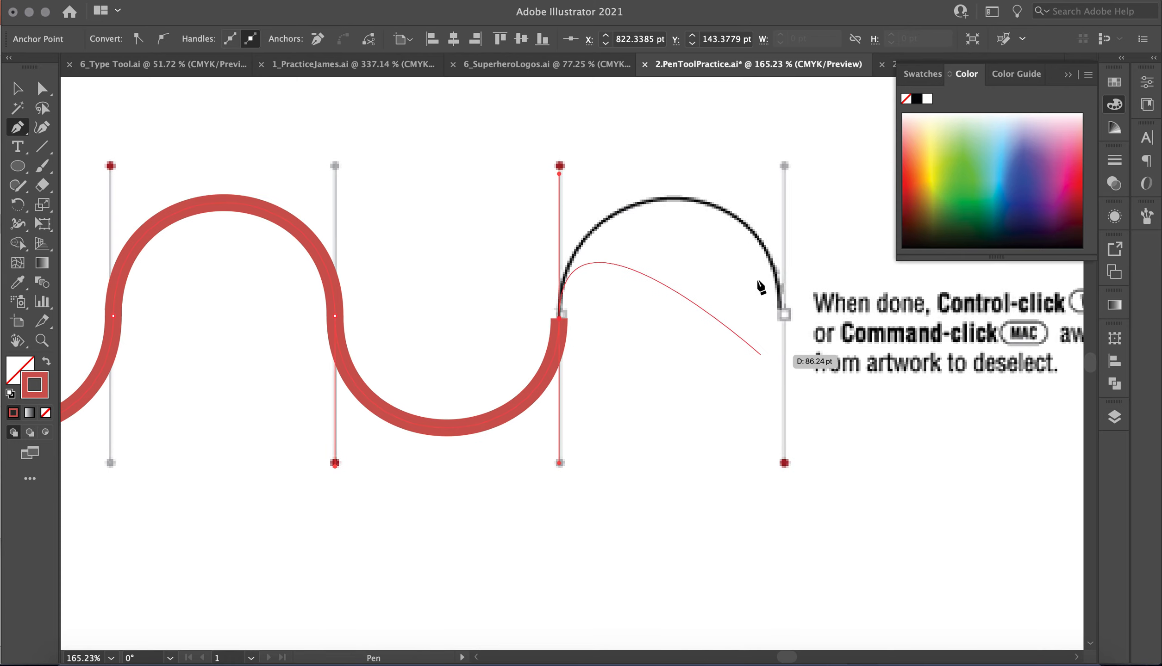
left_click_drag(782, 315, 793, 473)
left_click(18, 88)
left_click(666, 377)
key("super+1")
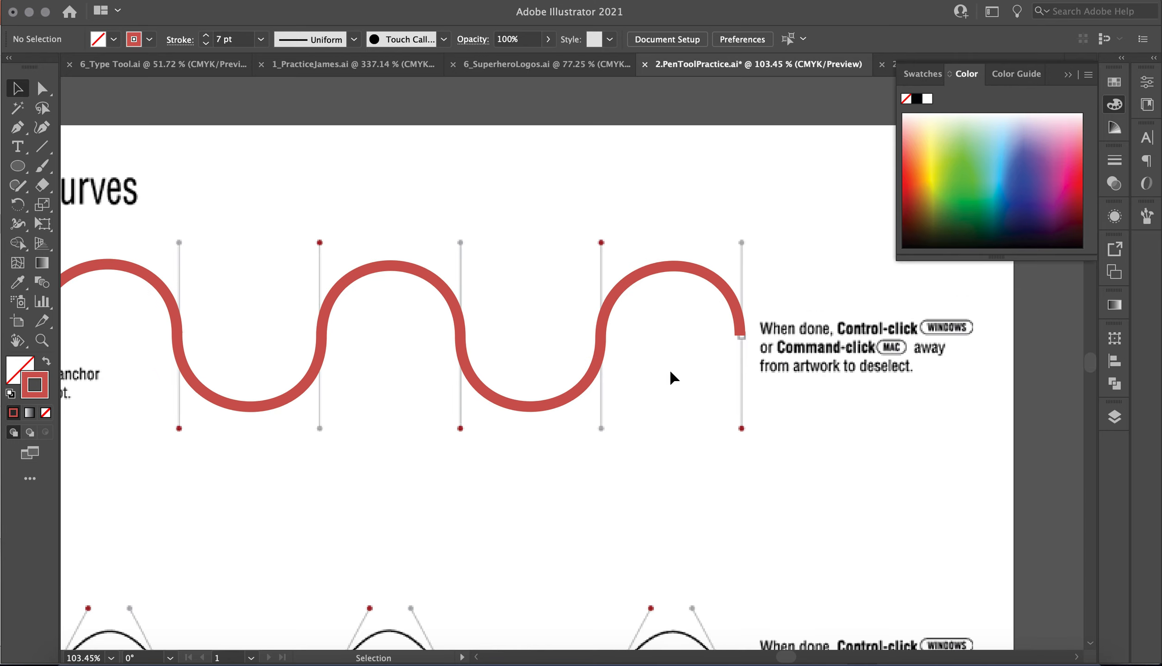
Step: Trace the first two arches of exercise 2 with the Pen tool, pulling the handles at the first three anchors to their red dots
scroll(665, 377, "left", 3)
scroll(665, 377, "down", 5)
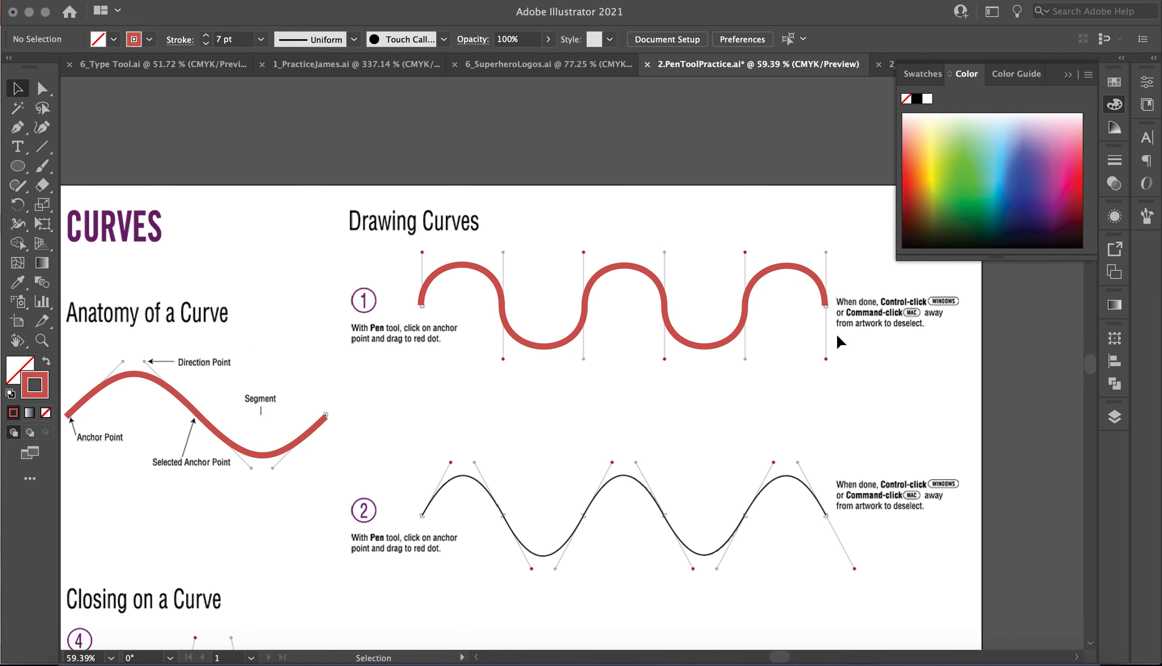
scroll(514, 345, "up", 5)
scroll(405, 315, "down", 5)
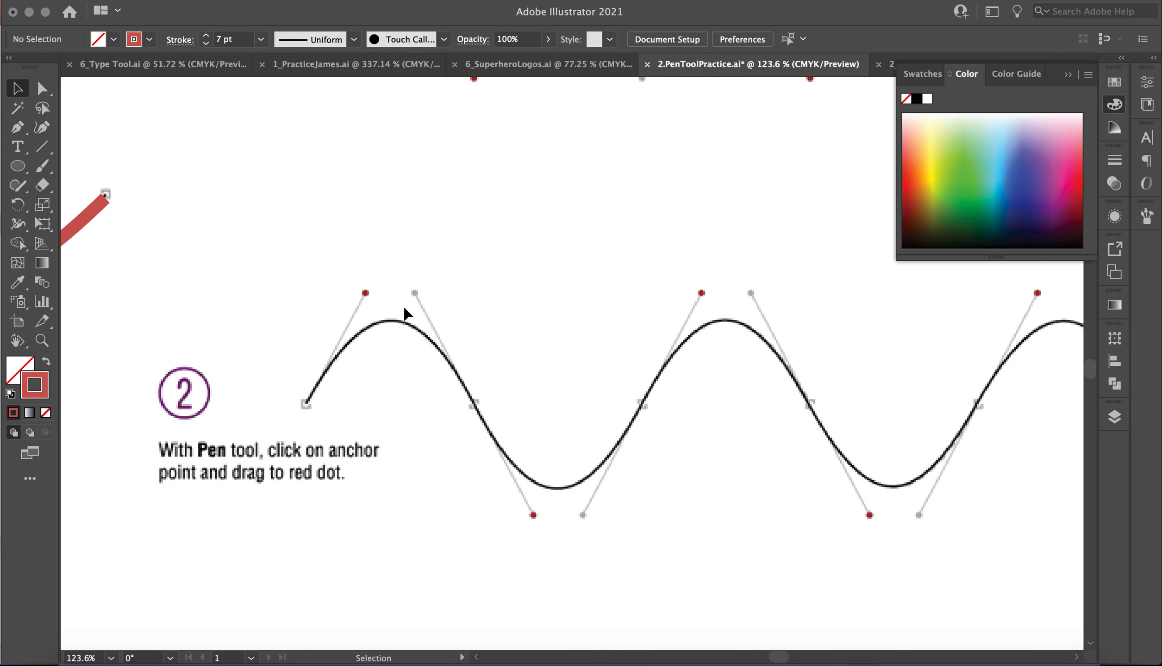
scroll(285, 363, "up", 3)
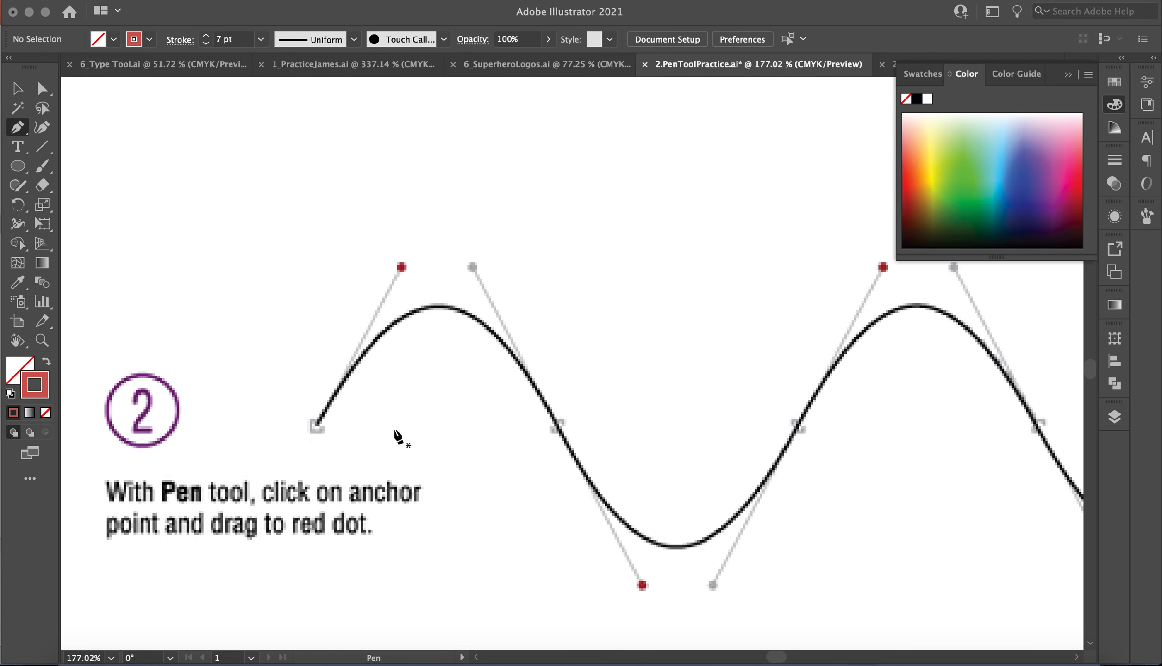
scroll(397, 441, "right", 3)
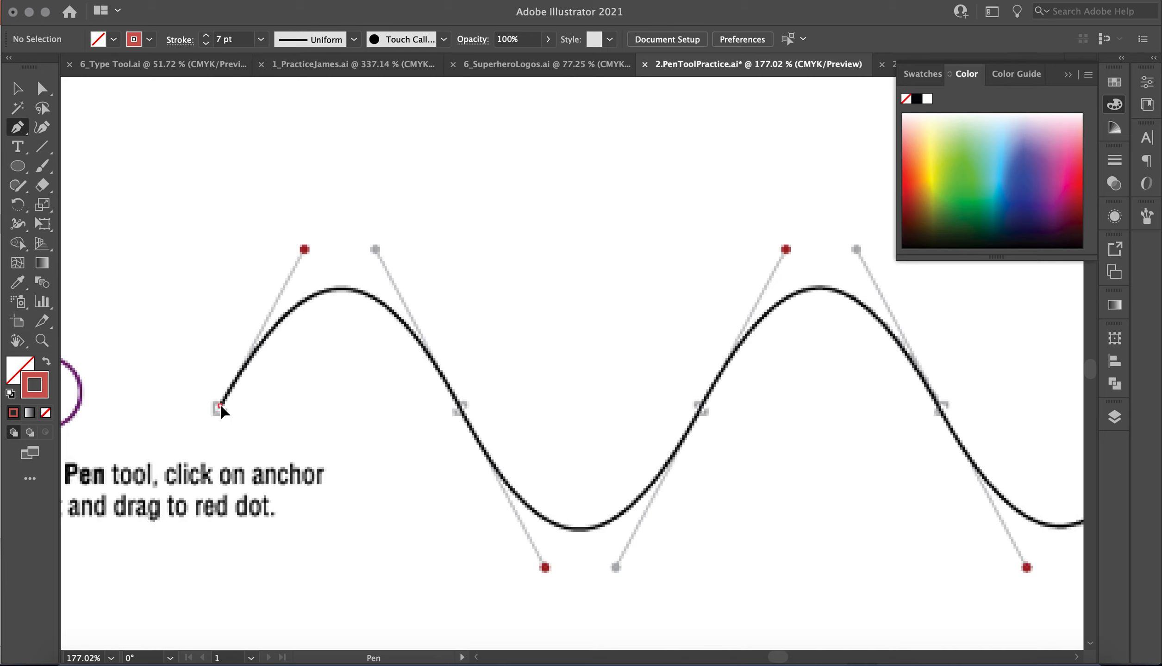
left_click_drag(306, 290, 306, 253)
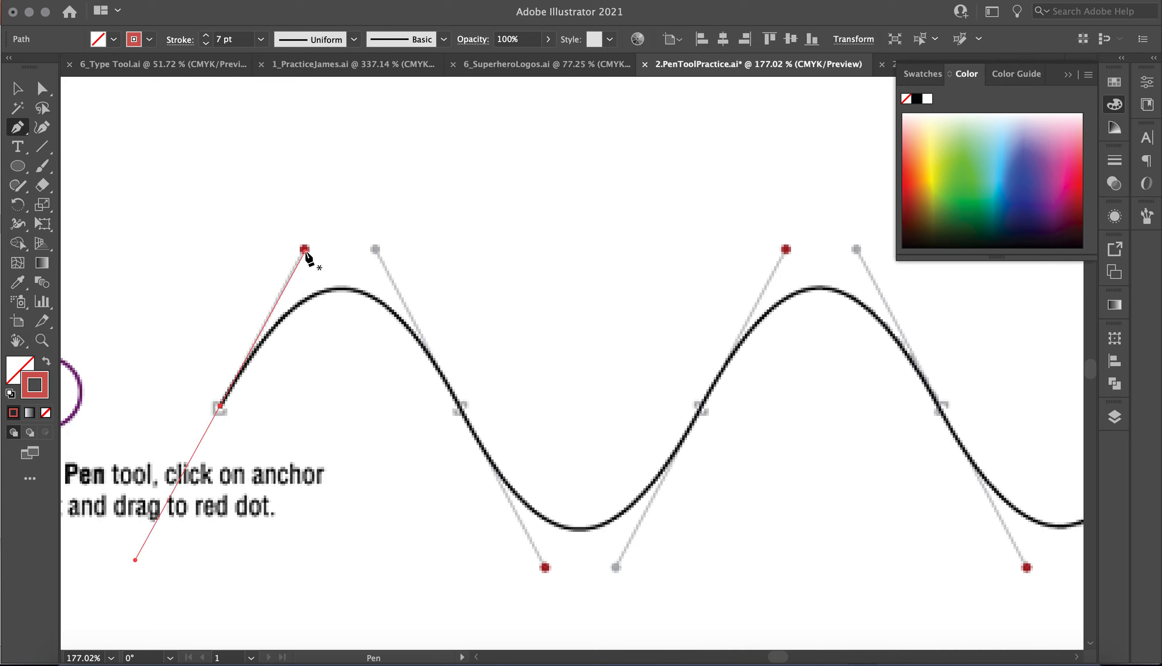
mouse_move(459, 407)
left_mouse_down()
mouse_move(563, 591)
mouse_move(545, 567)
left_mouse_up()
left_click_drag(700, 407, 786, 250)
Step: Extend the exercise 2 wave through its fourth and fifth anchors, matching the handles to the red dots
scroll(839, 417, "down", 2)
scroll(839, 416, "right", 3)
scroll(846, 417, "down", 1)
scroll(847, 416, "right", 1)
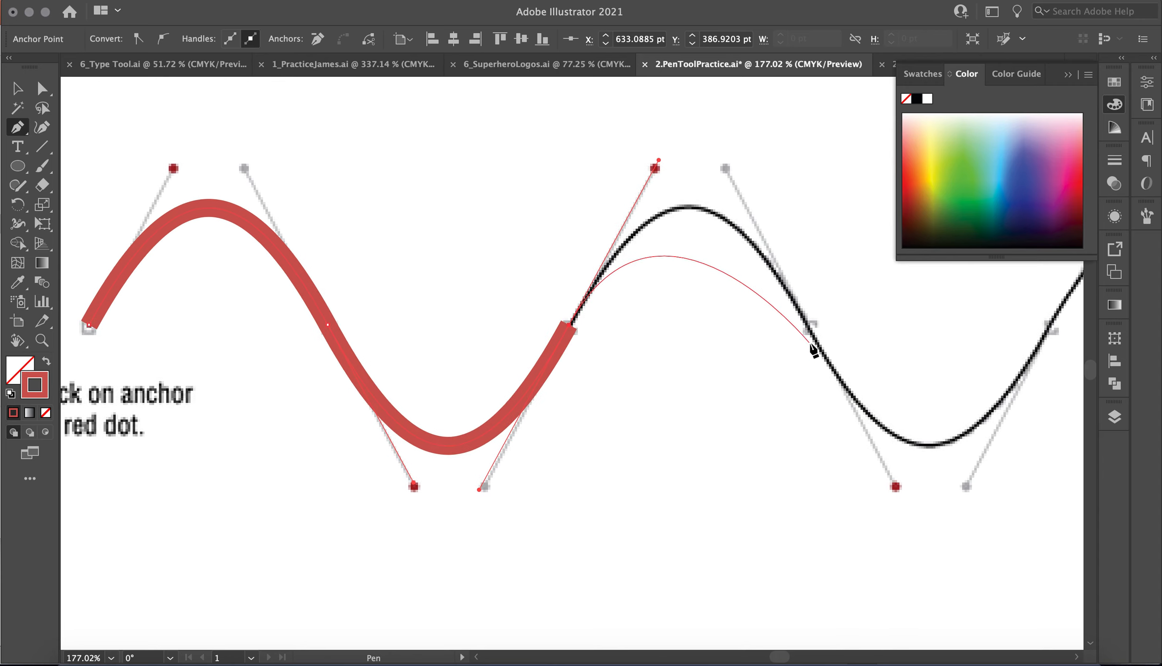
scroll(741, 356, "right", 5)
left_click_drag(650, 350, 746, 504)
scroll(898, 463, "up", 3)
scroll(898, 463, "right", 3)
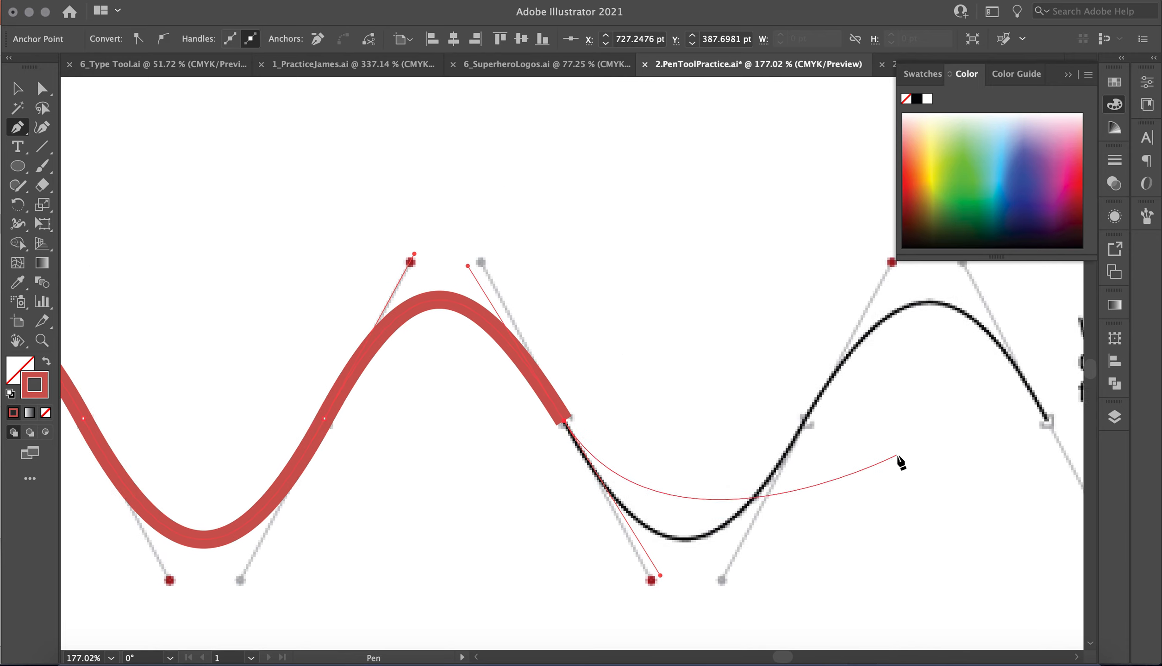
mouse_move(749, 449)
left_mouse_down()
mouse_move(830, 326)
mouse_move(839, 293)
left_mouse_up()
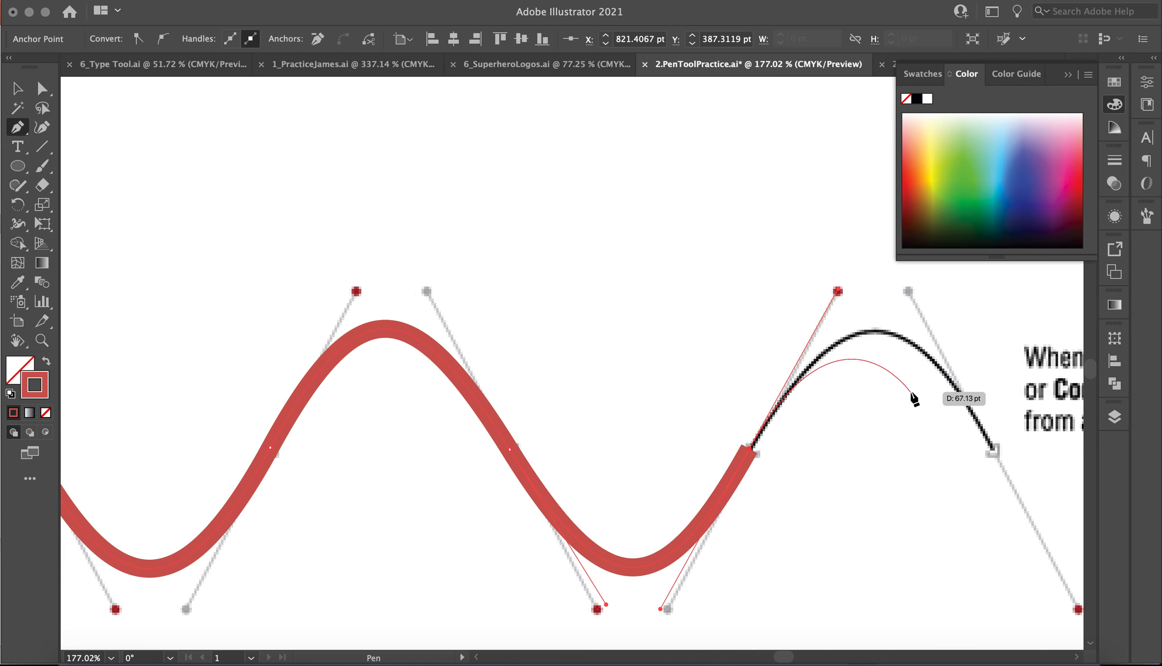
Step: Place exercise 2's last anchor with its handle toward the red dot and end the path
scroll(898, 391, "down", 3)
scroll(898, 391, "right", 5)
left_click_drag(839, 369, 914, 529)
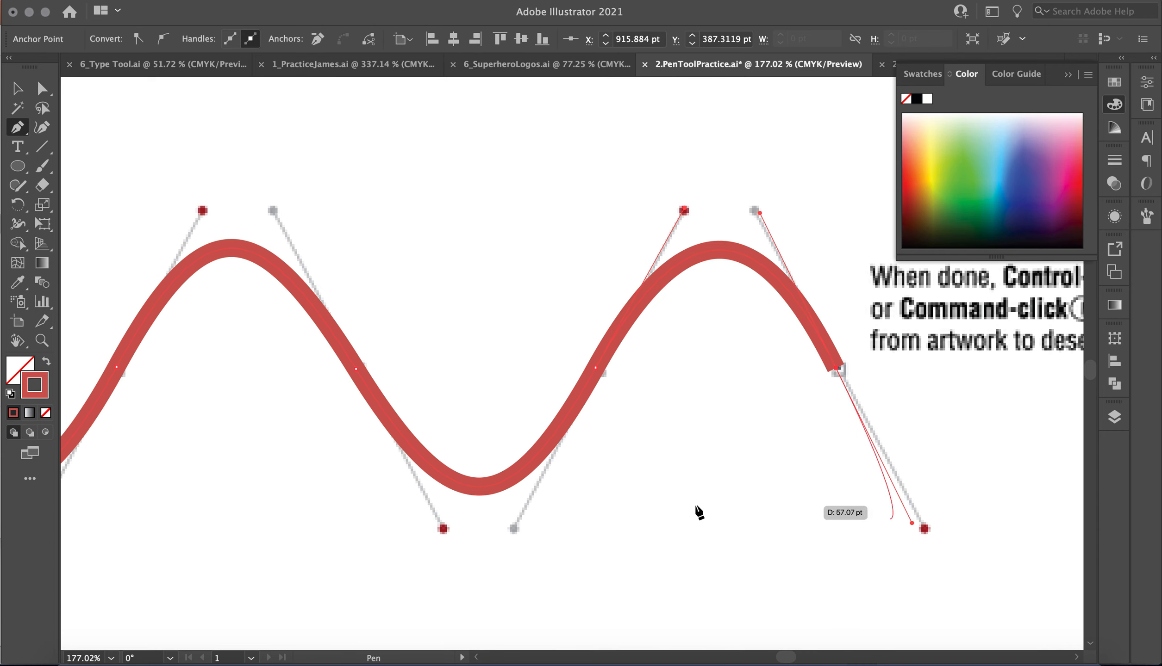
scroll(669, 505, "down", 5)
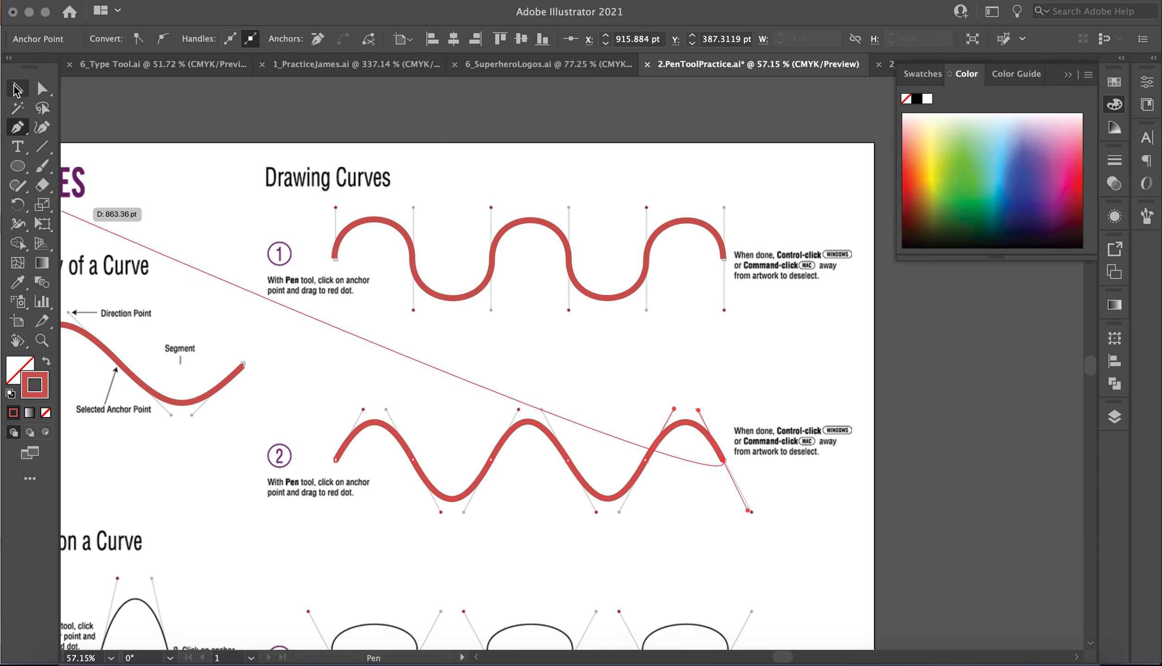
left_click(16, 90)
Step: Start a Pen tool path on exercise 3 and trace its first rounded arch to the second anchor
scroll(414, 453, "down", 5)
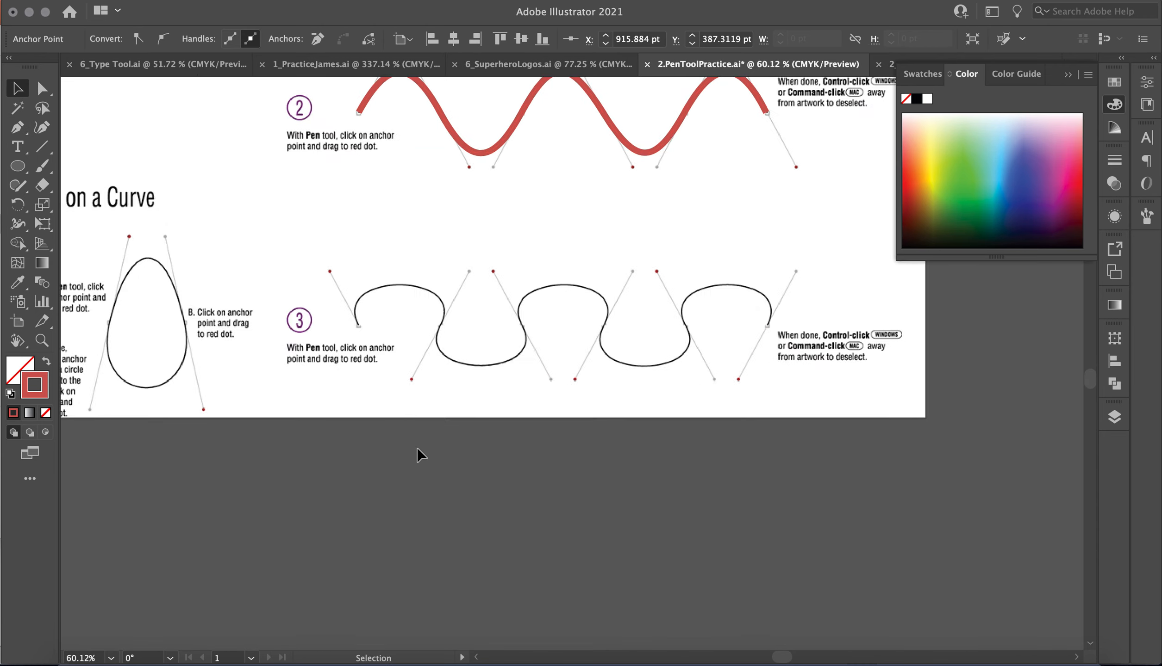
scroll(418, 454, "up", 4)
scroll(418, 454, "up", 3)
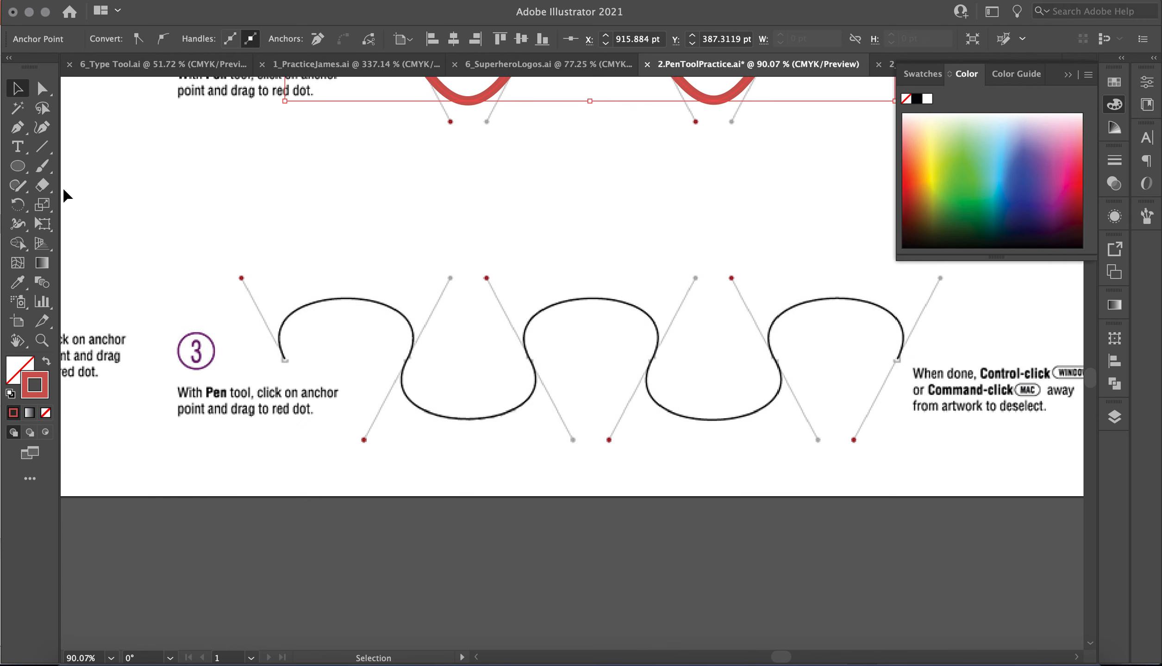
left_click(18, 127)
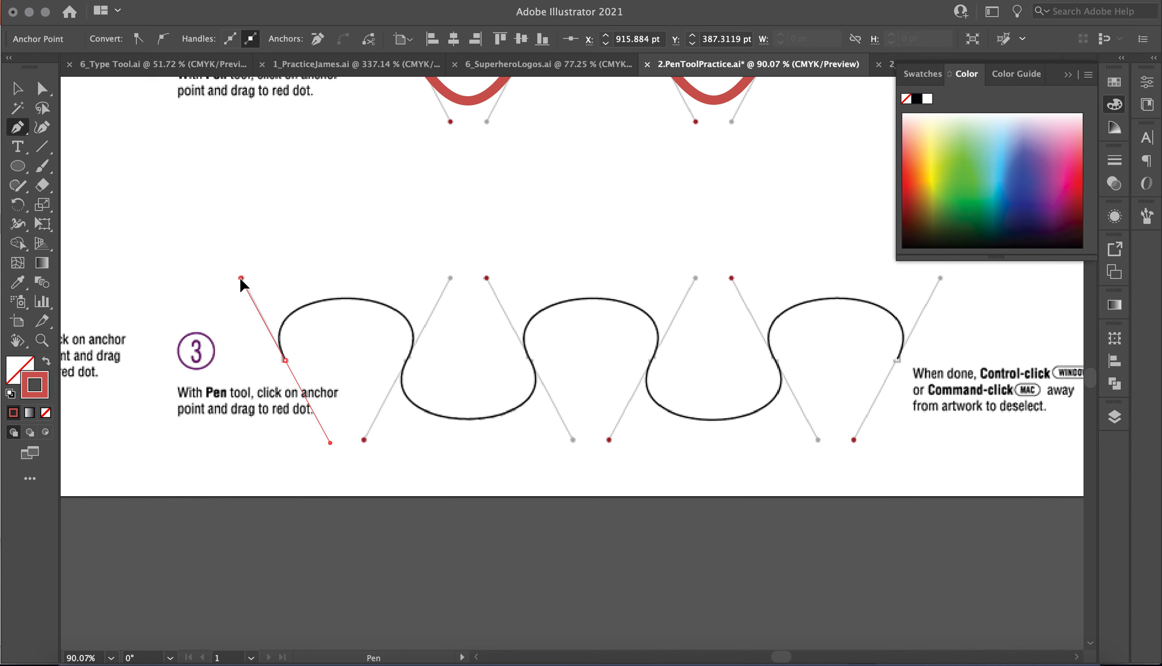
left_click_drag(240, 279, 240, 279)
key("super+equal")
scroll(929, 311, "down", 3)
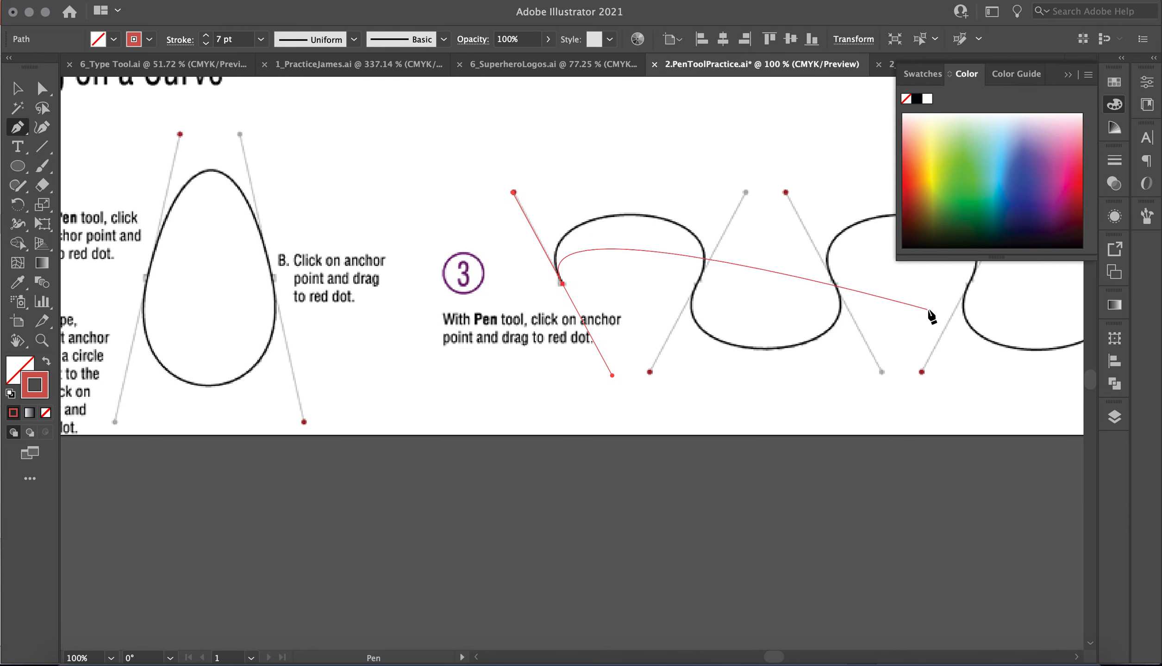
left_click_drag(699, 278, 657, 370)
Step: Trace exercise 3's next two arches through the third and fourth anchors, angling the handles toward the red dots
scroll(656, 370, "right", 5)
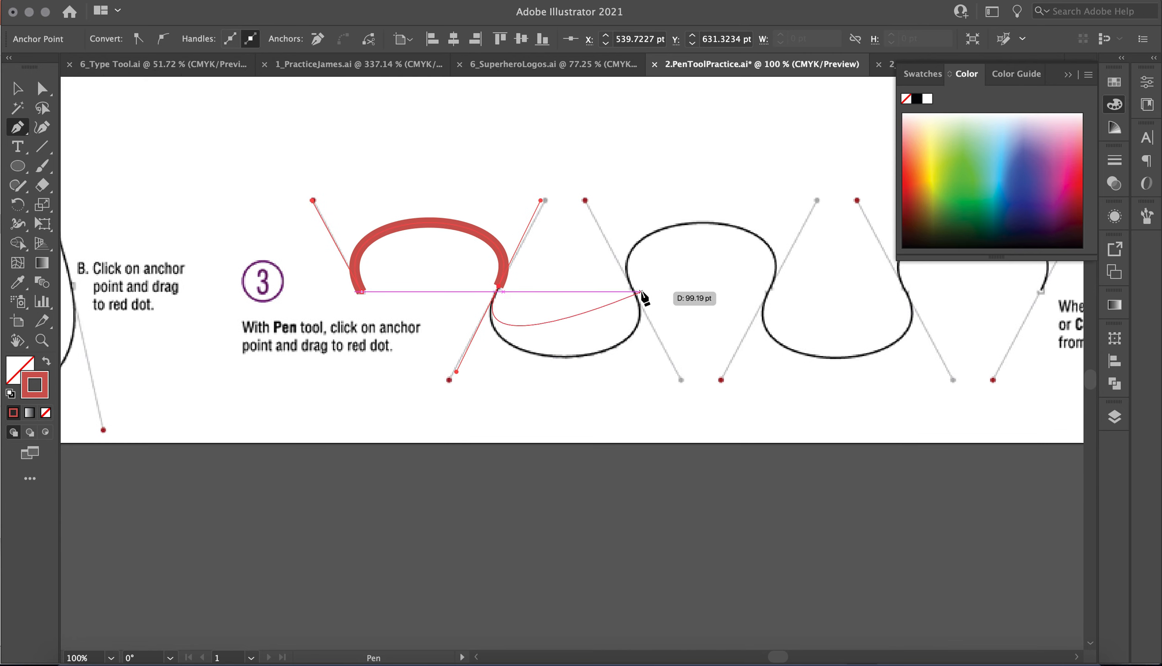
mouse_move(636, 296)
left_mouse_down()
mouse_move(589, 208)
mouse_move(601, 207)
left_mouse_up()
left_click(767, 299)
mouse_move(767, 299)
left_mouse_down()
mouse_move(726, 395)
mouse_move(739, 394)
mouse_move(728, 394)
left_mouse_up()
Step: Trace the remaining two arches of exercise 3 to its last anchor and finish the path
scroll(787, 398, "right", 5)
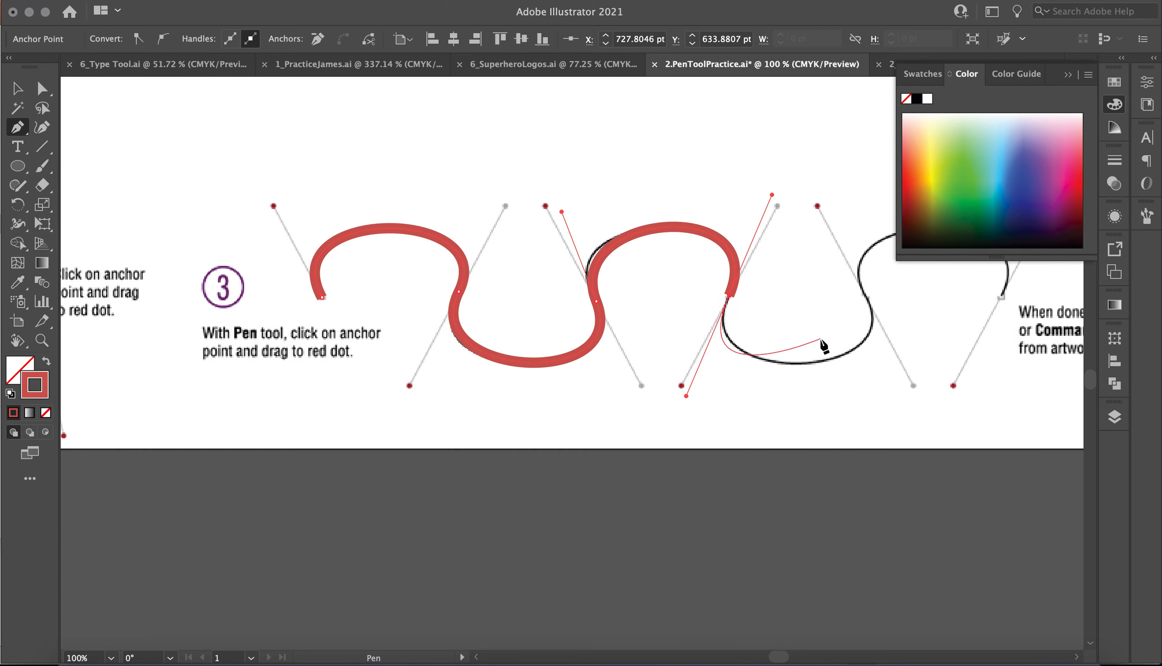
left_click_drag(772, 310, 725, 226)
left_click_drag(908, 309, 867, 402)
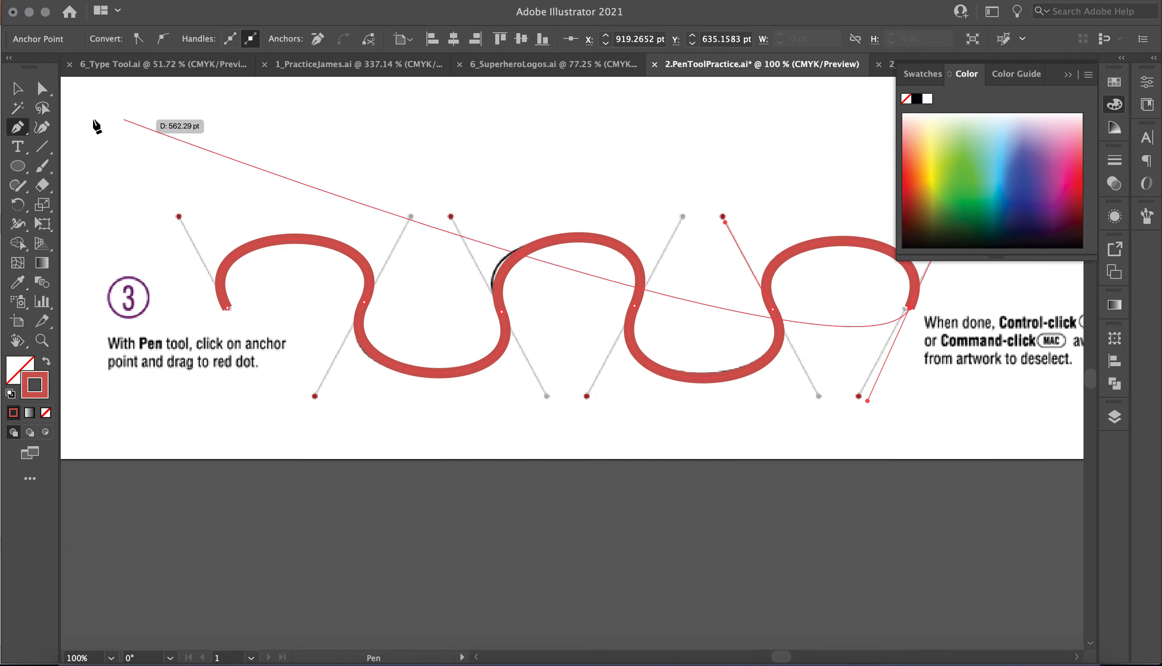
key("v")
Step: Trace the egg shape of exercise 4 with the Pen tool, close it on the first anchor, and deselect it
scroll(314, 264, "left", 10)
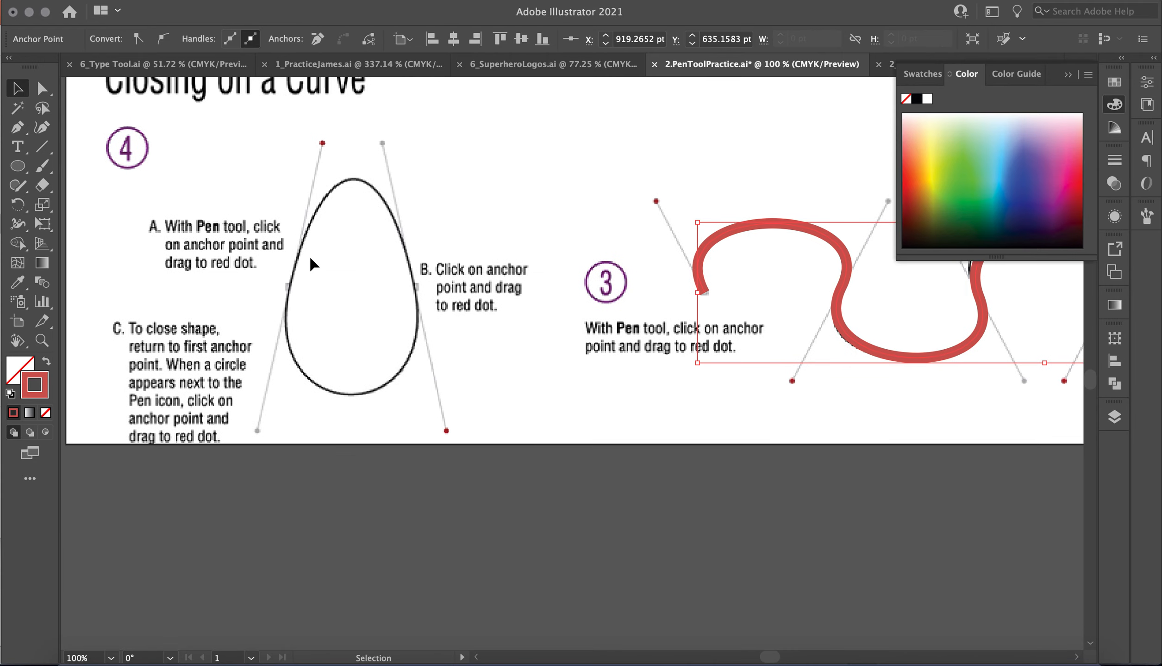
left_click(20, 132)
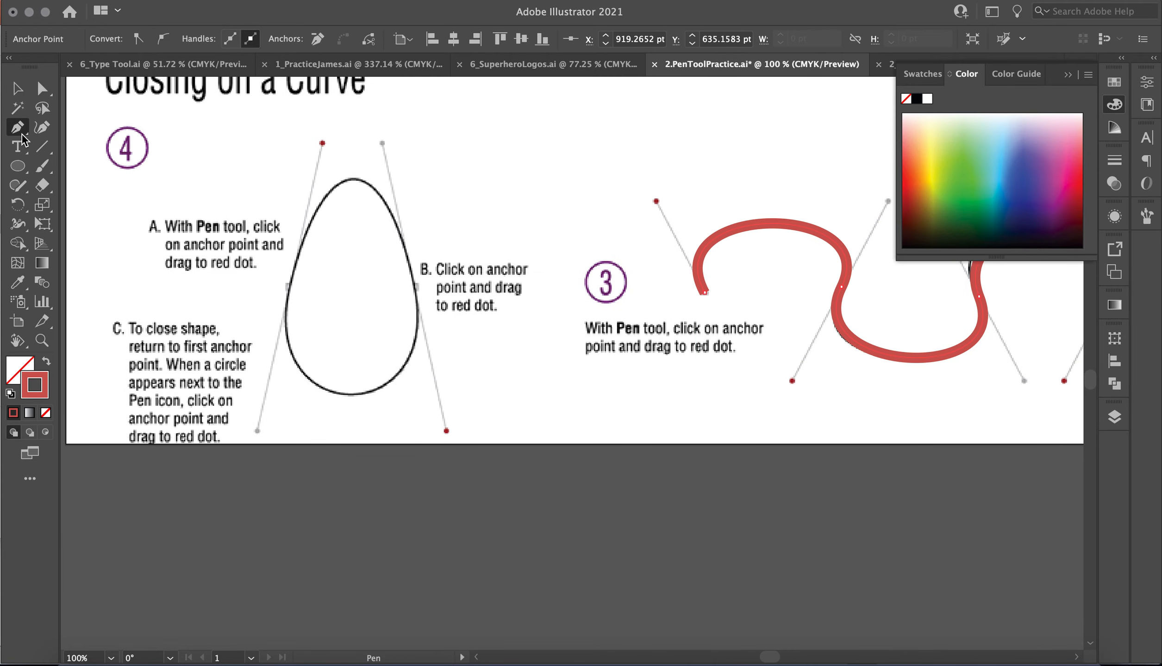
left_click_drag(323, 167, 324, 141)
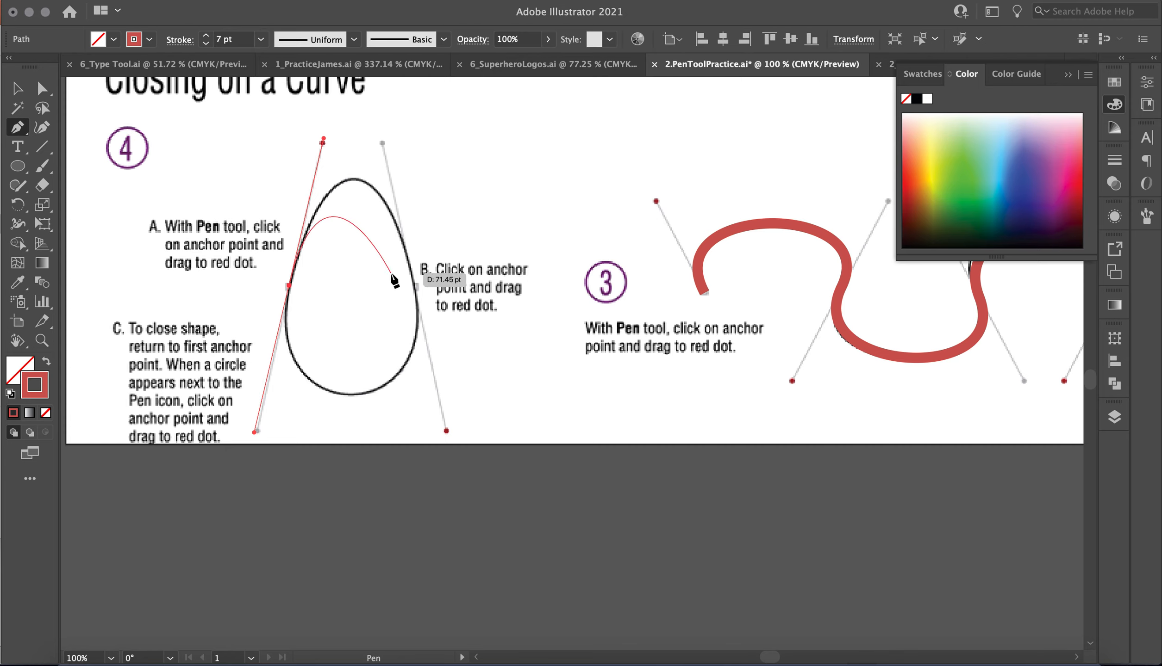
left_click_drag(418, 292, 446, 431)
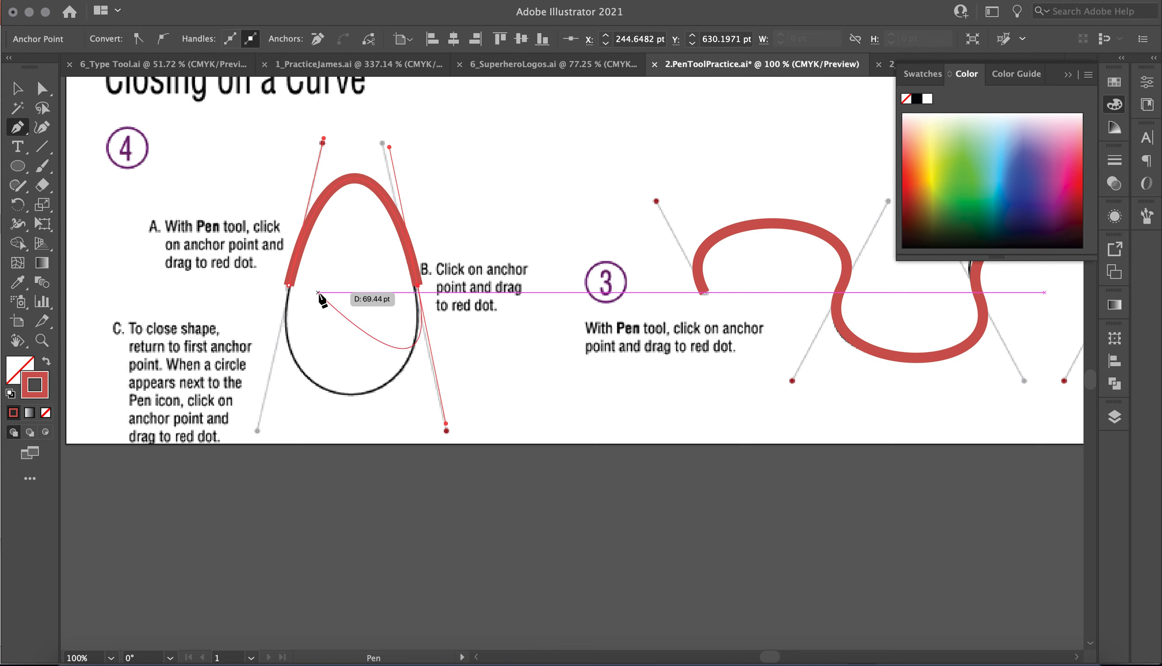
left_click_drag(289, 285, 321, 129)
left_click(14, 92)
left_click(489, 160)
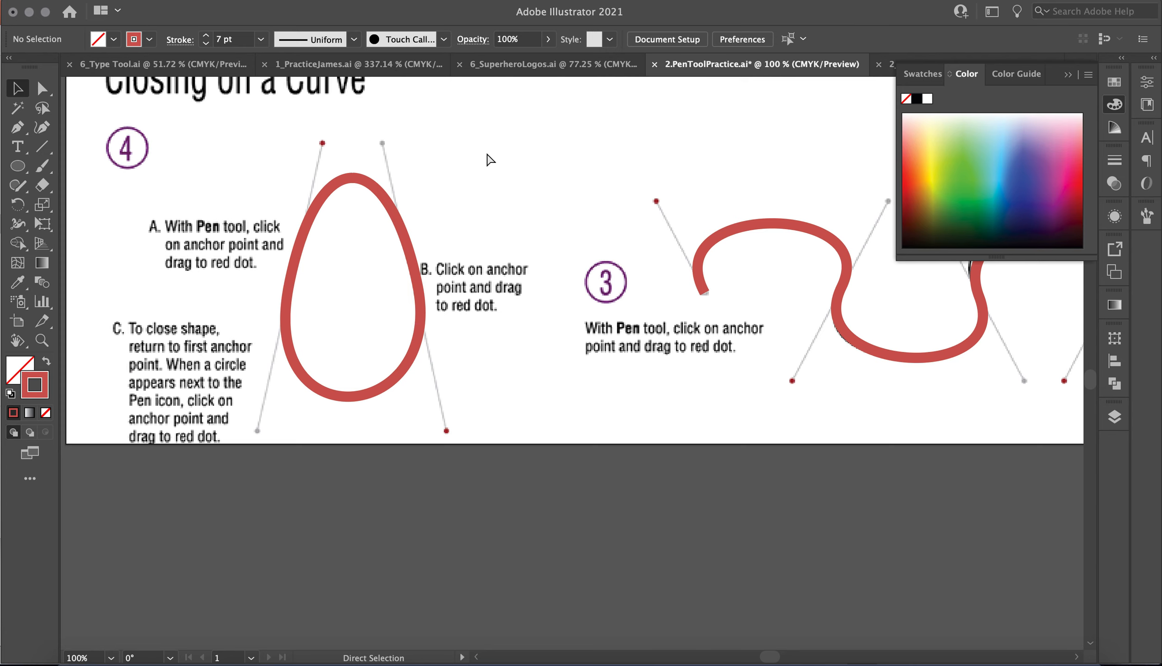
Step: Review the traced curves of all the exercises across the artboard
key("super+0")
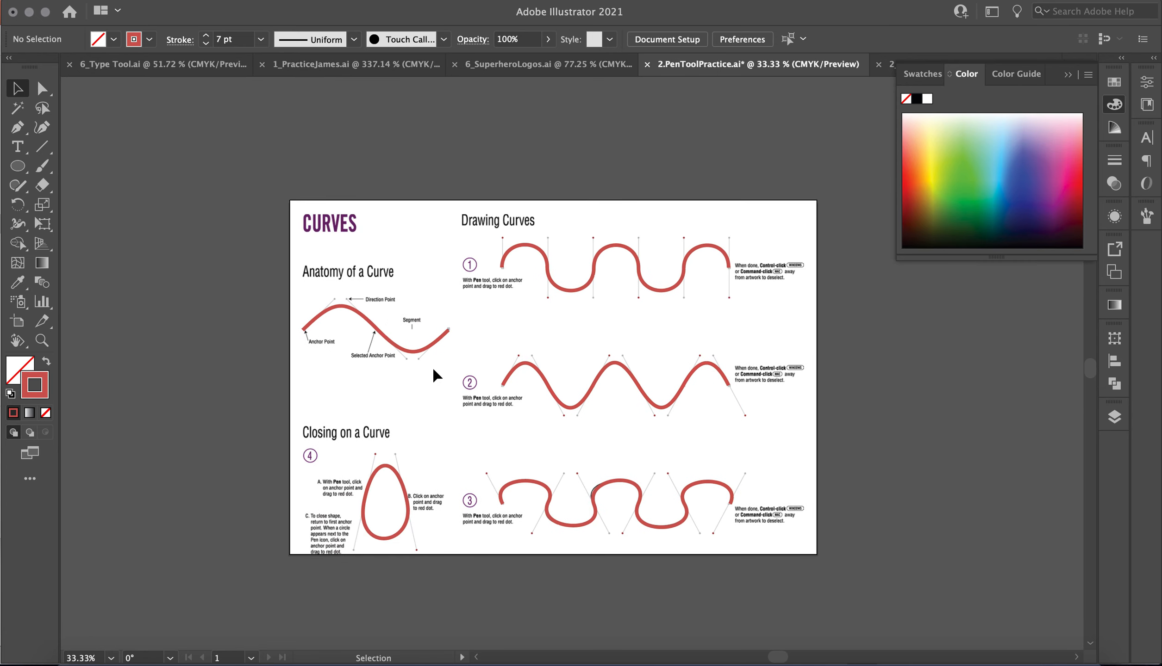
key("super+=")
key("super+=")
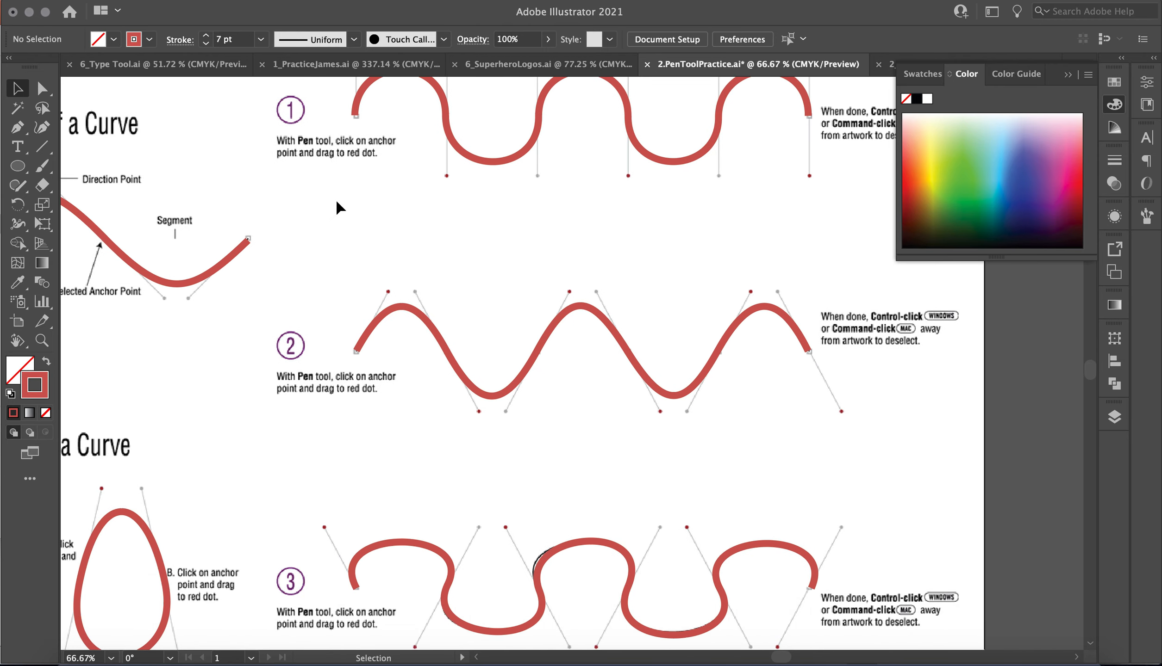
scroll(384, 251, "down", 2)
scroll(383, 251, "left", 5)
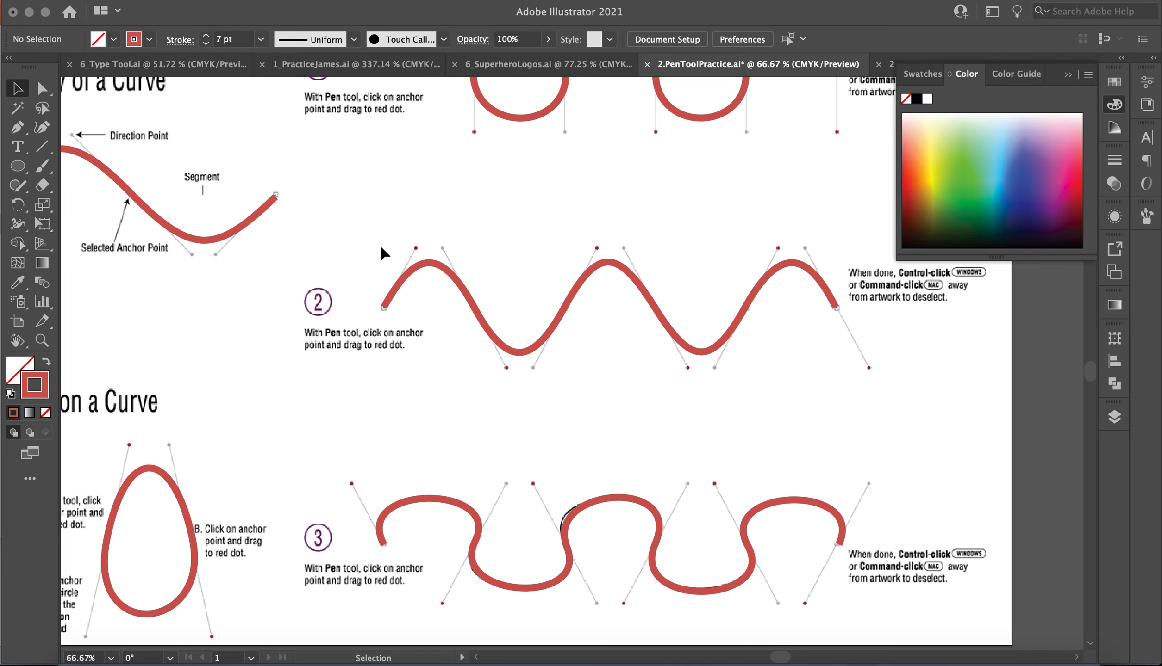
scroll(383, 254, "up", 1)
scroll(384, 254, "left", 1)
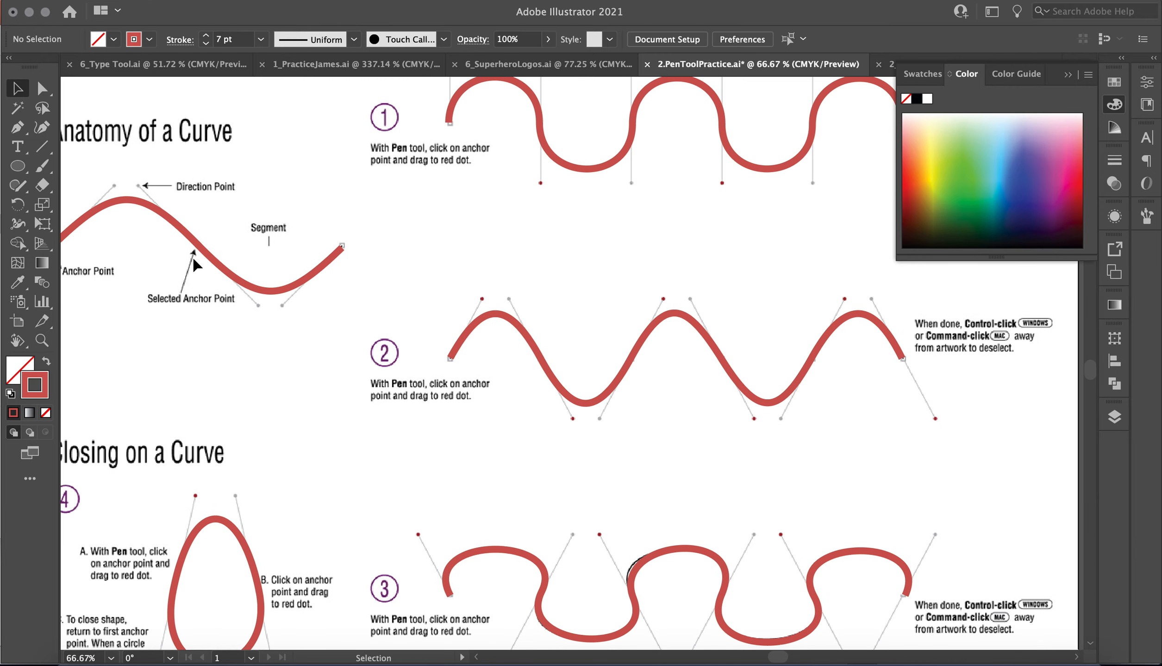